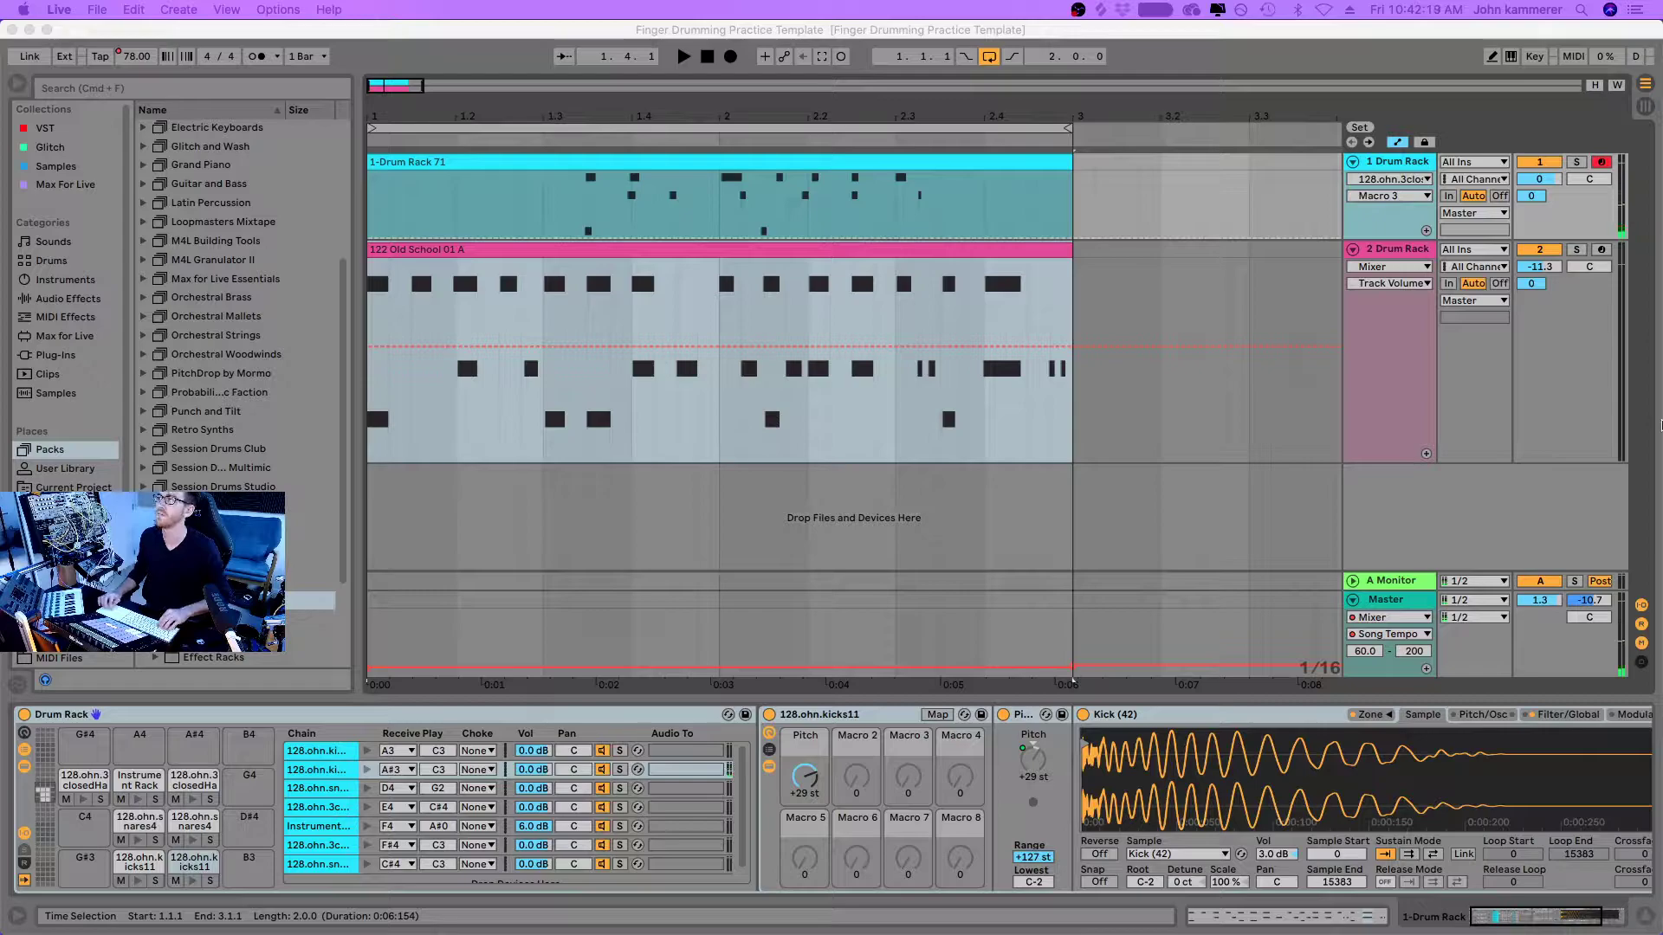
Step: Set the audio buffer size to 64 samples in the preferences
left_click(1445, 495)
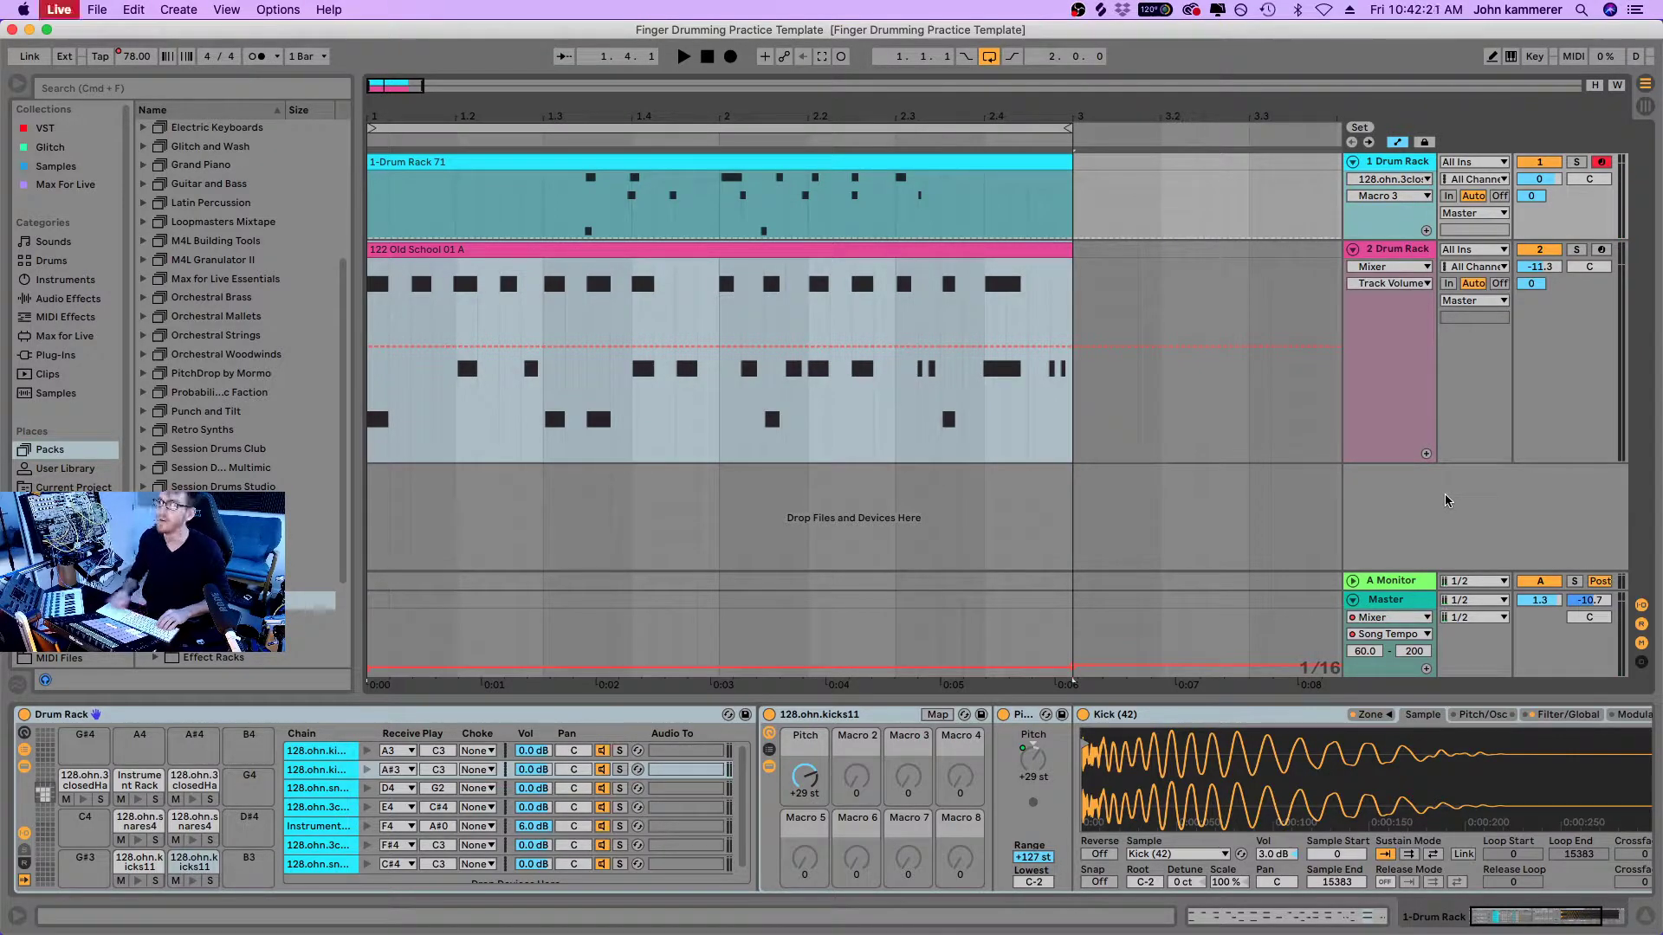
key("super+comma")
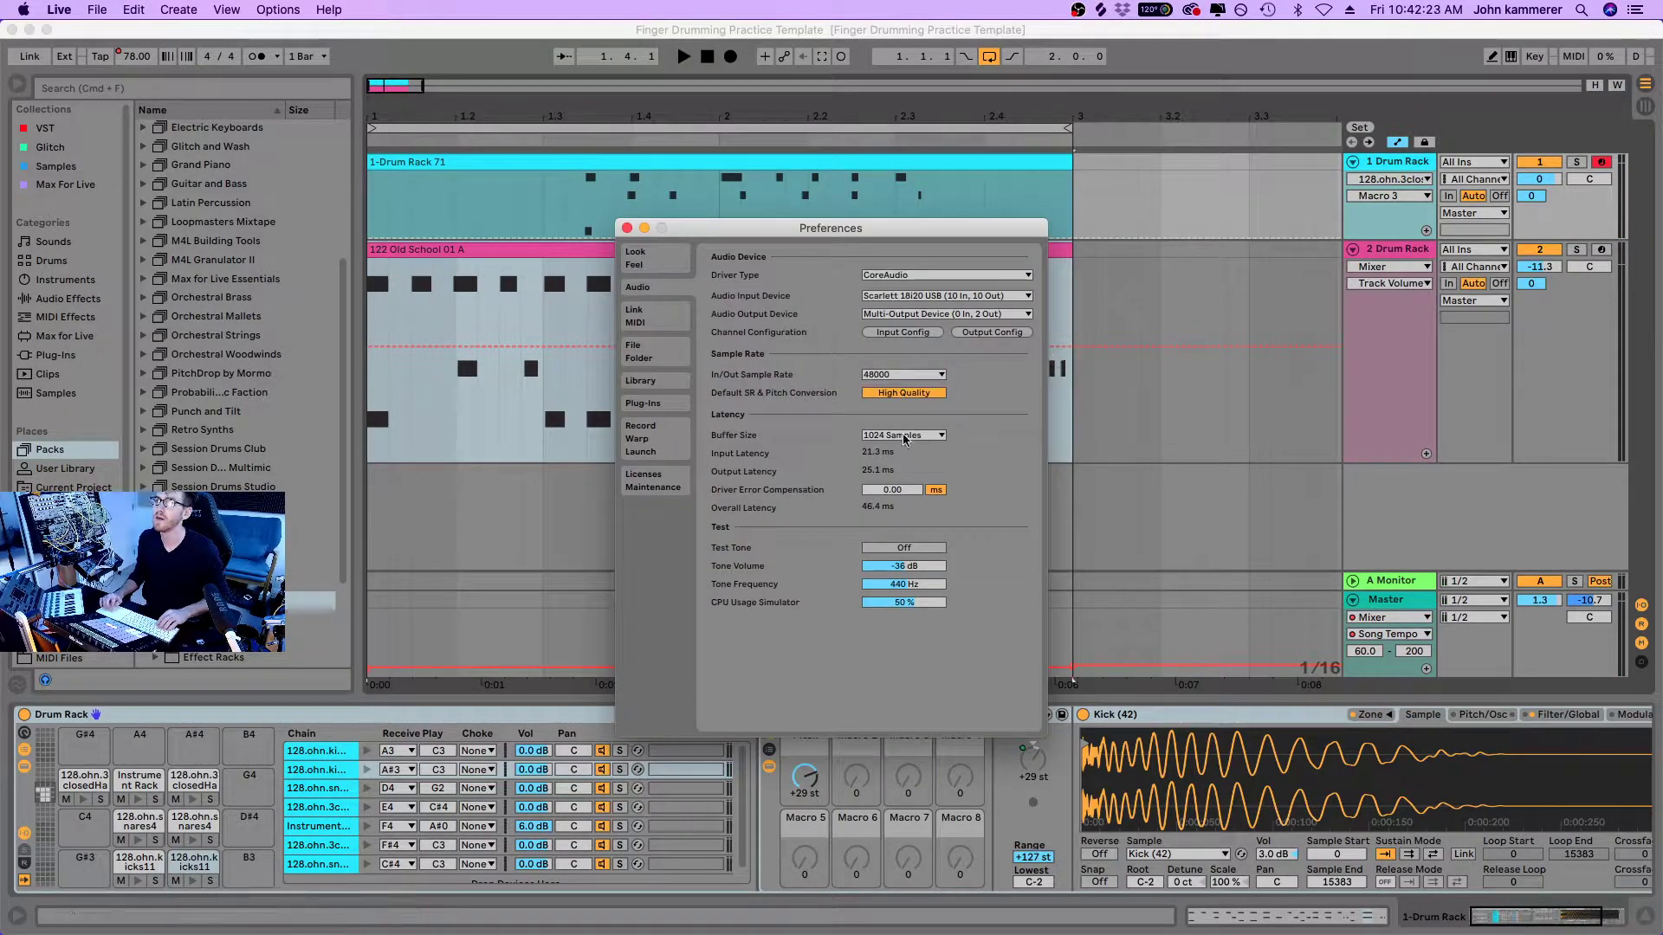
left_click(905, 435)
left_click(626, 149)
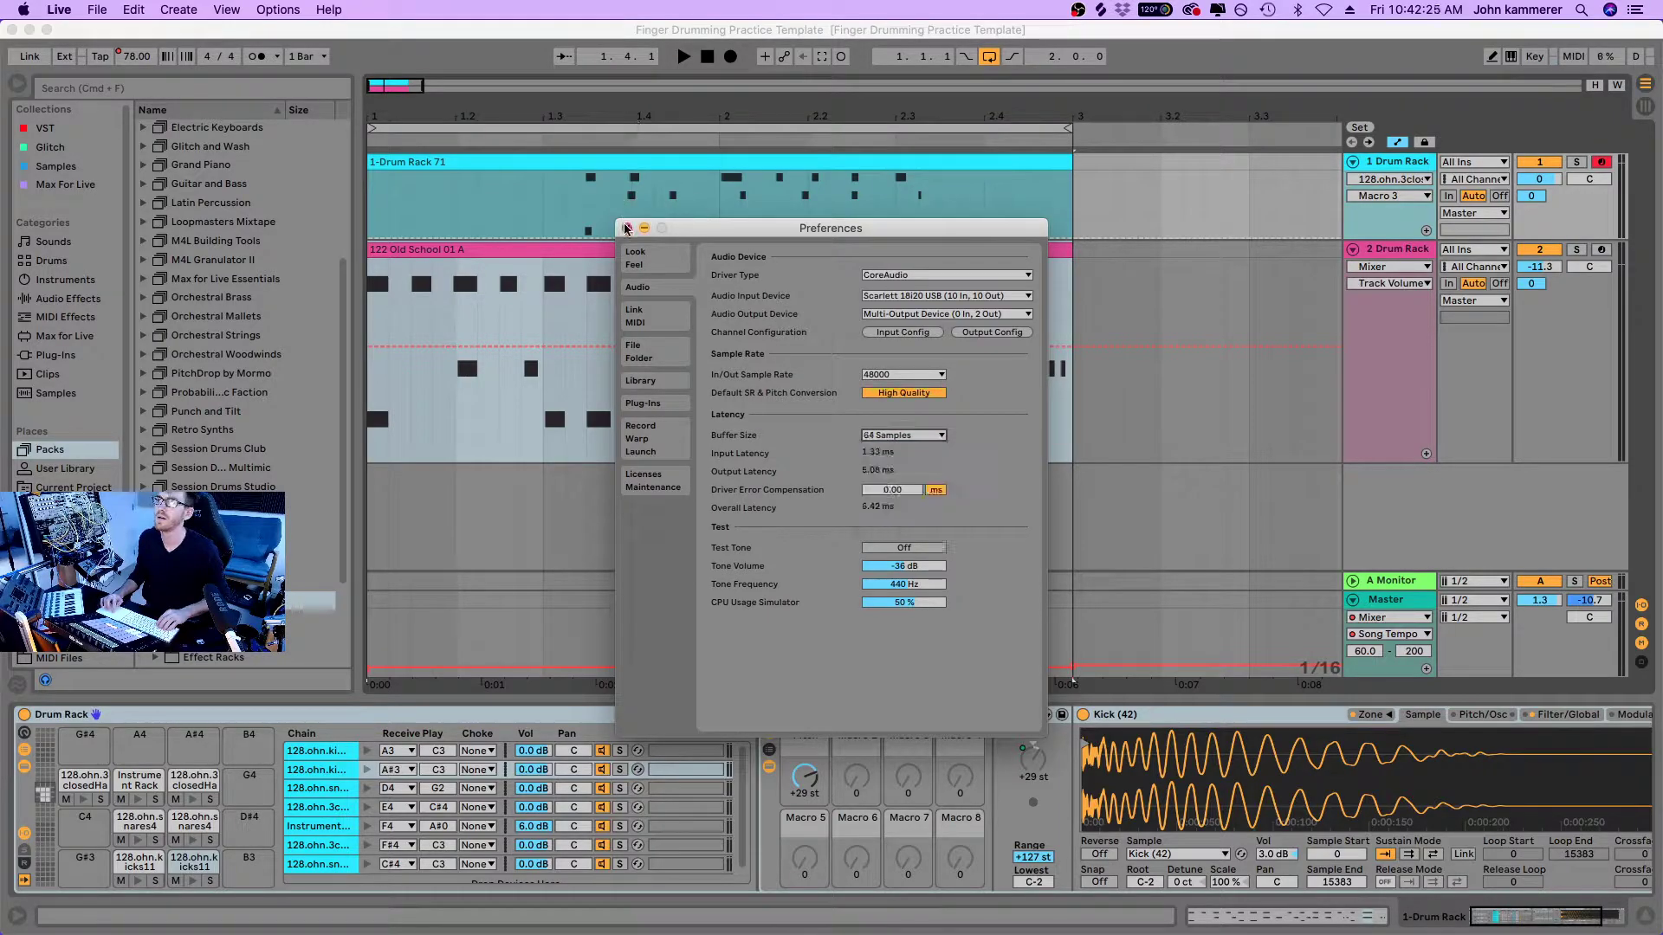
left_click(627, 228)
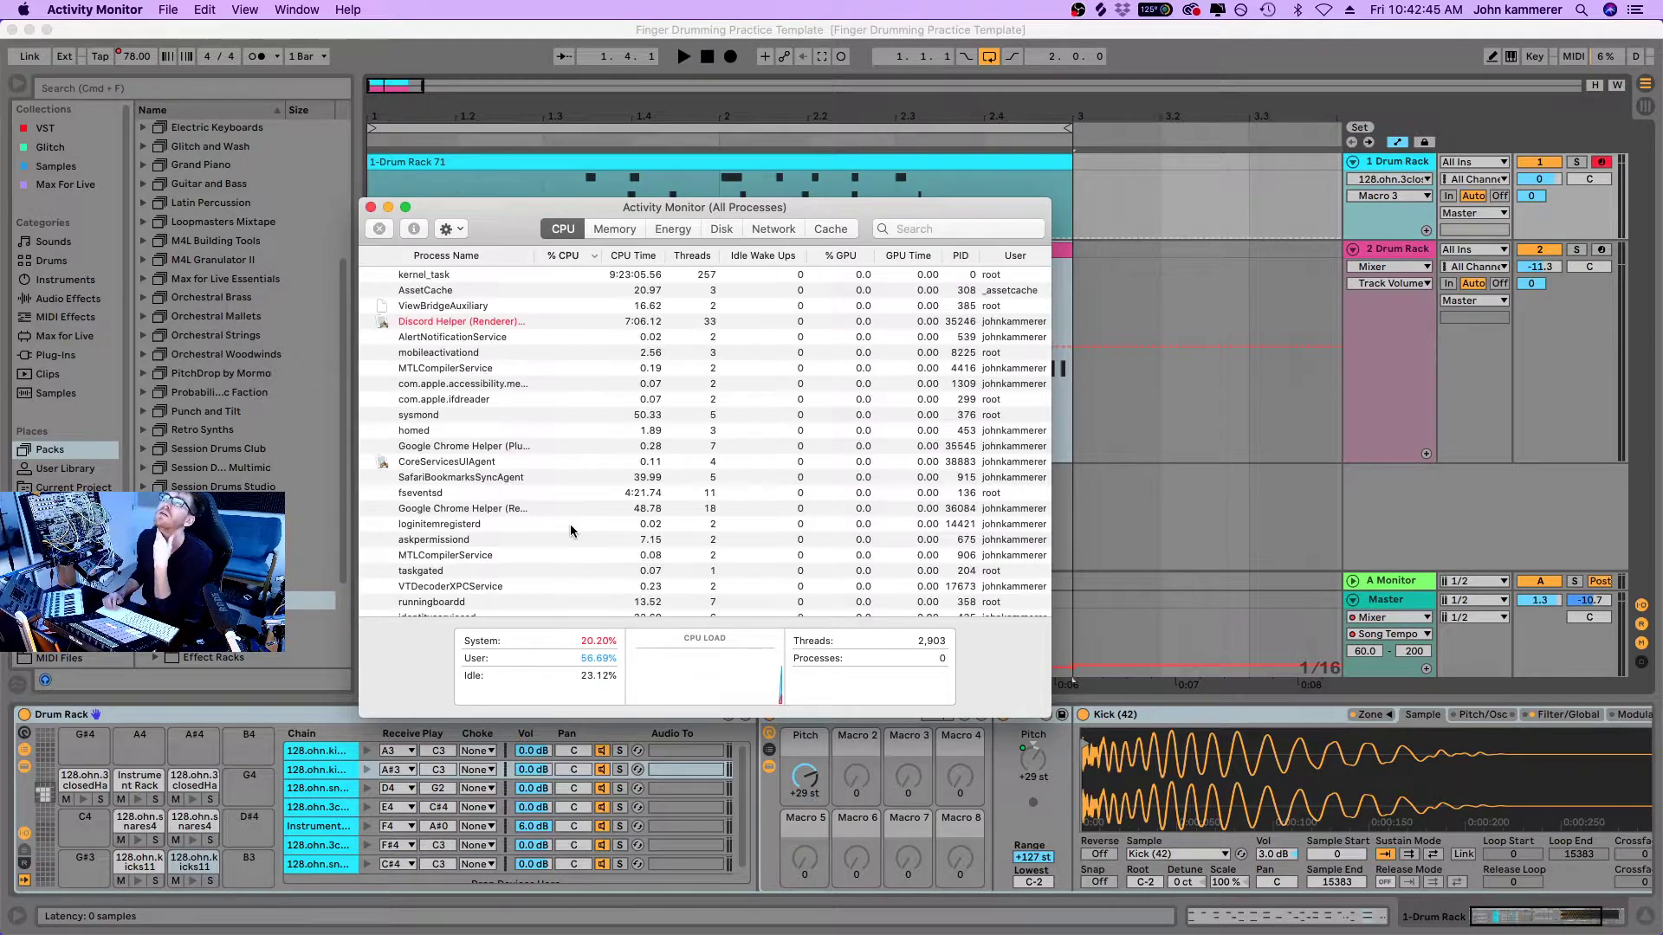
Step: Force quit the Discord Helper (Renderer) process in Activity Monitor, then return to Ableton Live
left_click(475, 540)
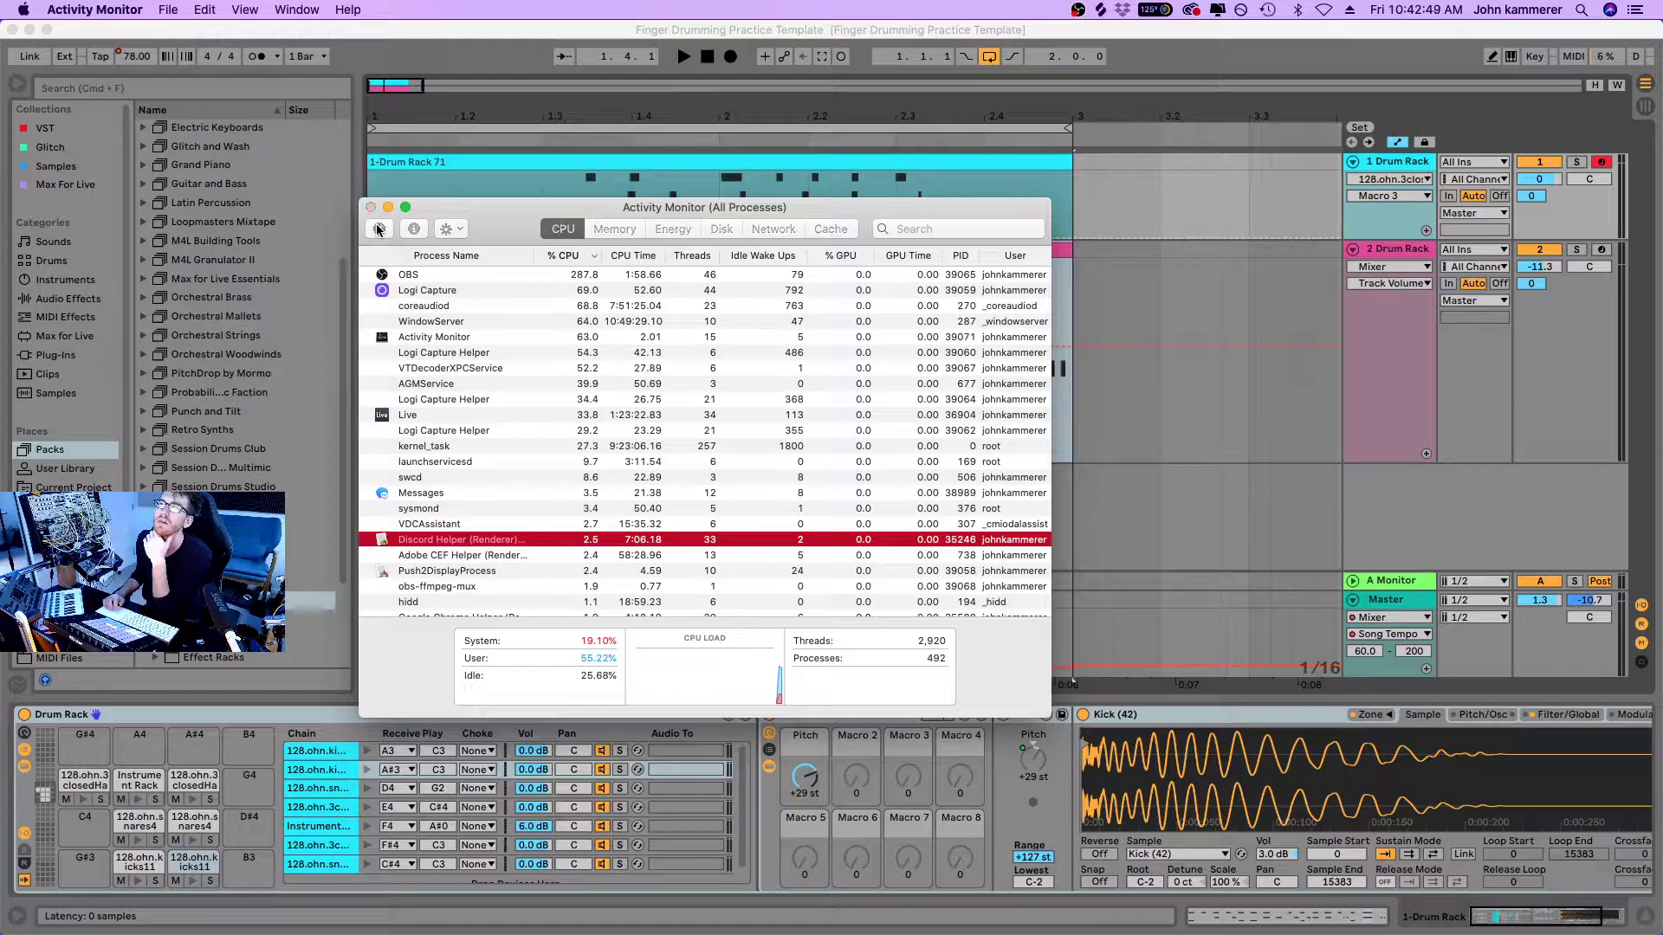
left_click(379, 228)
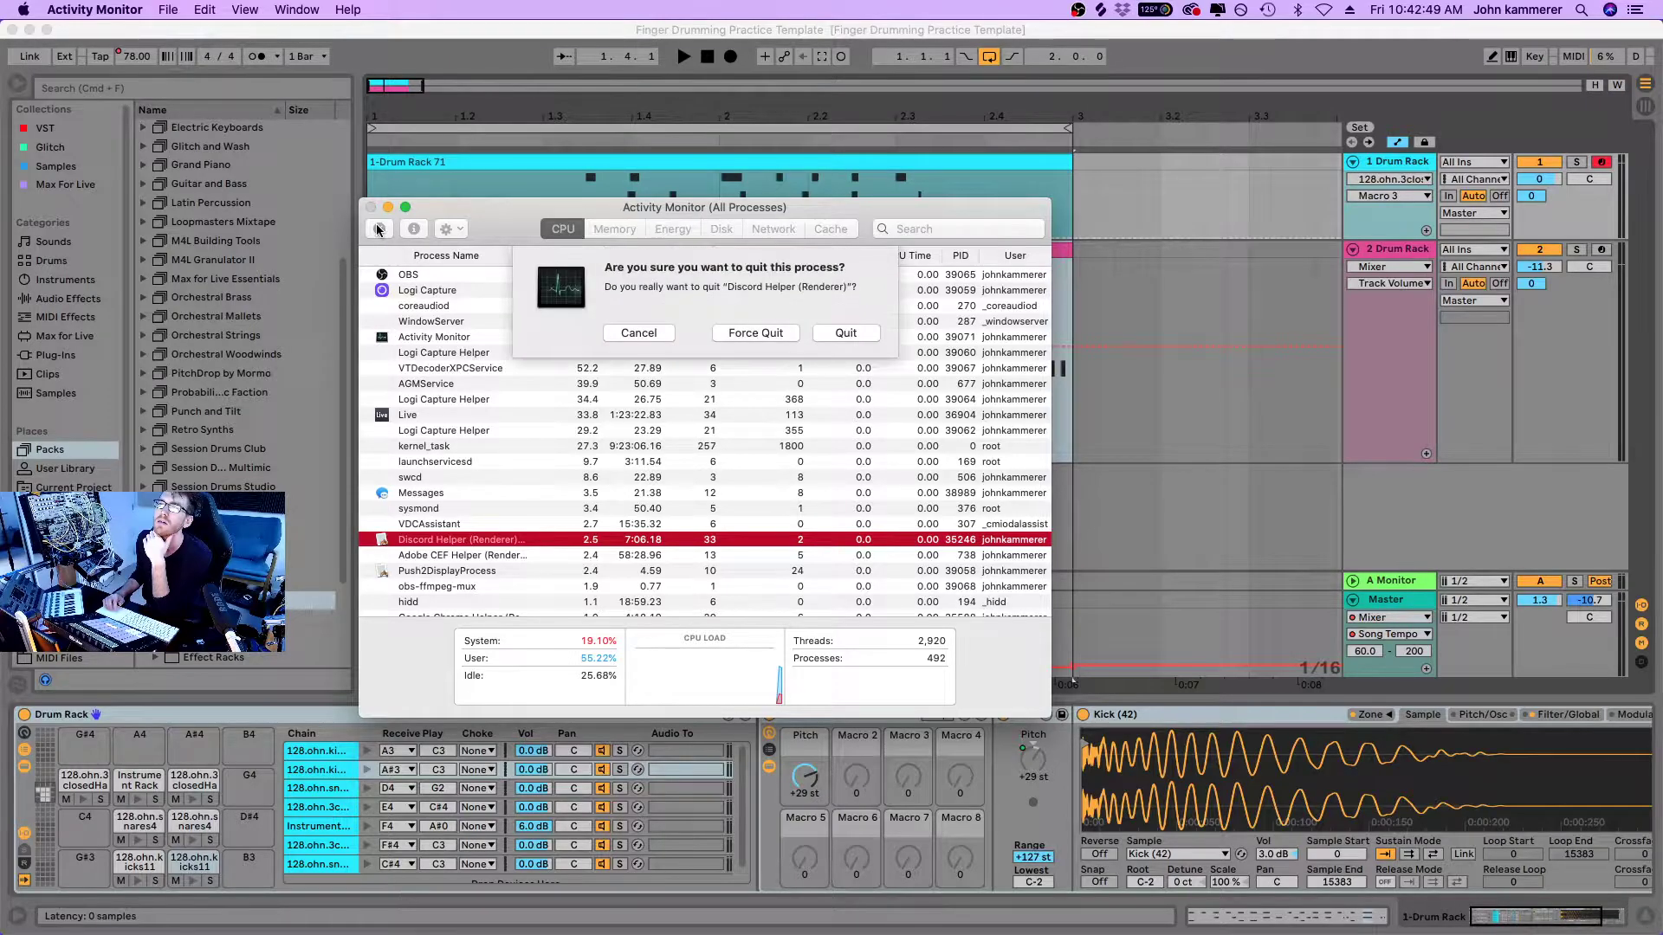
left_click(754, 334)
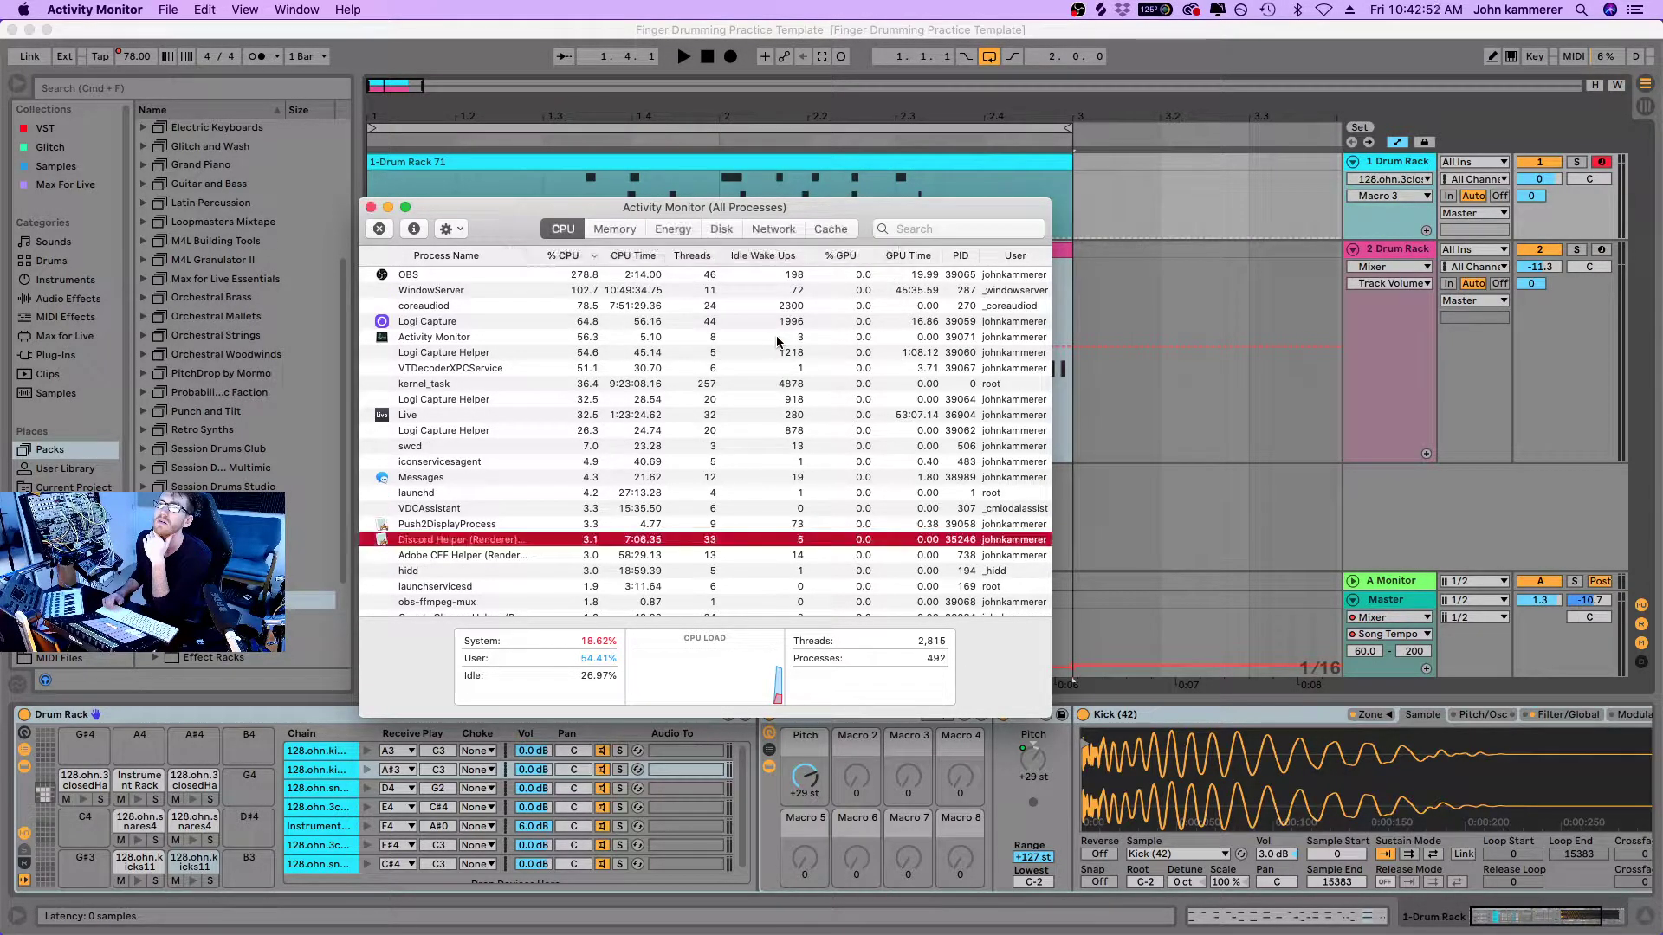
left_click(430, 277)
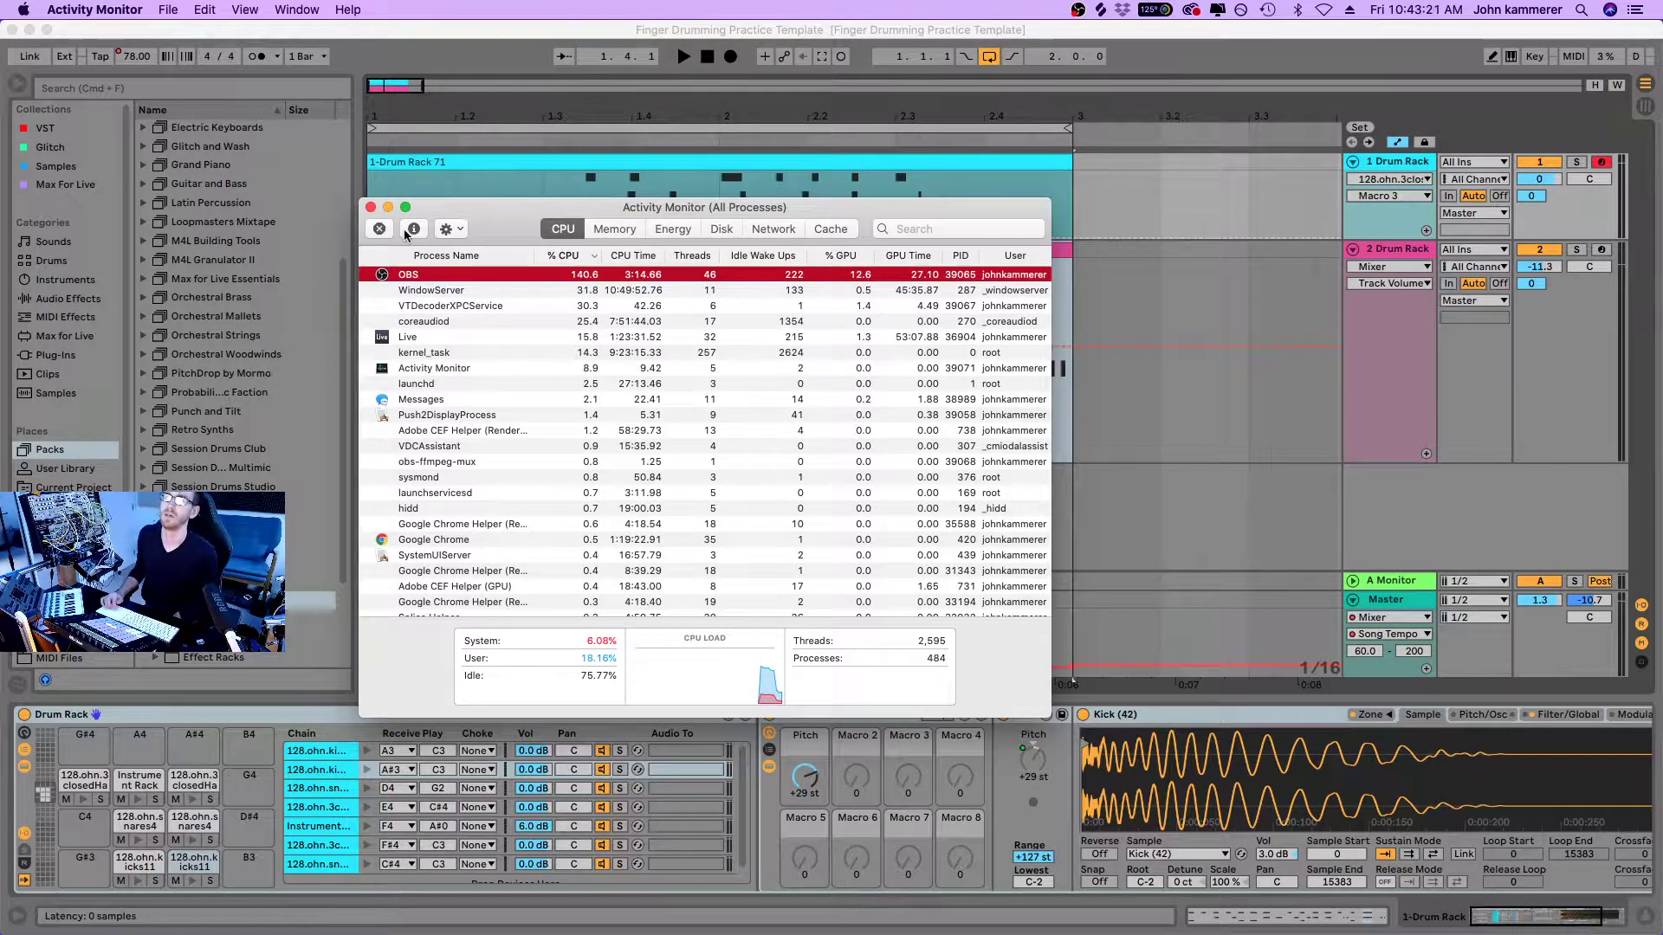
left_click(370, 207)
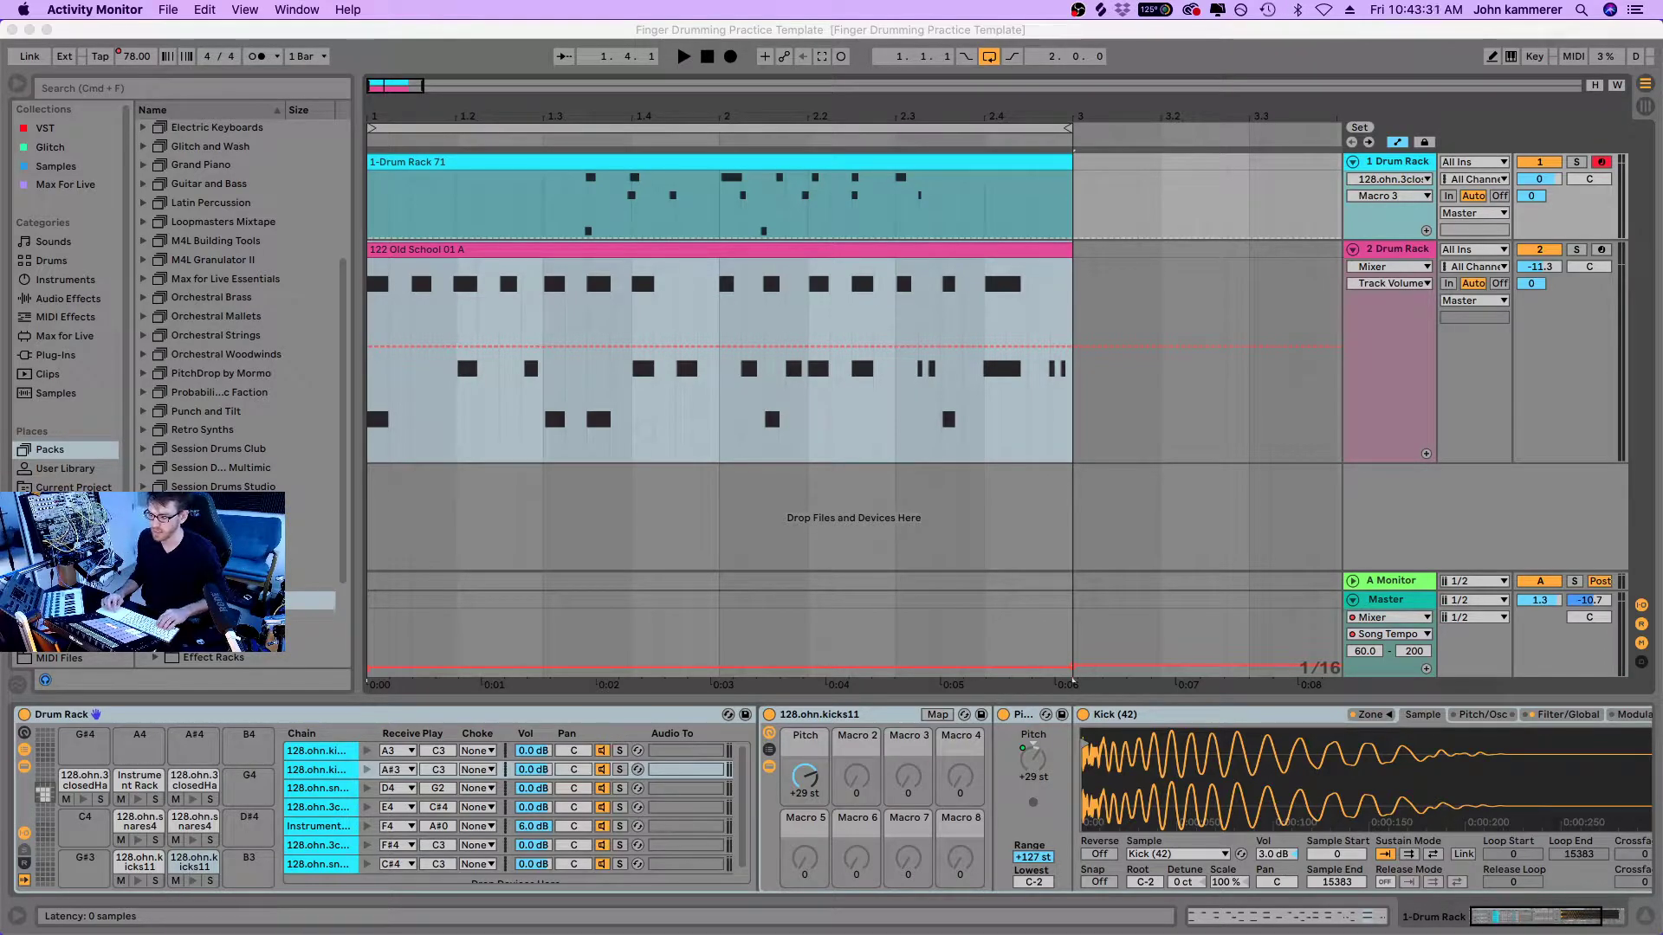
key("super+Tab")
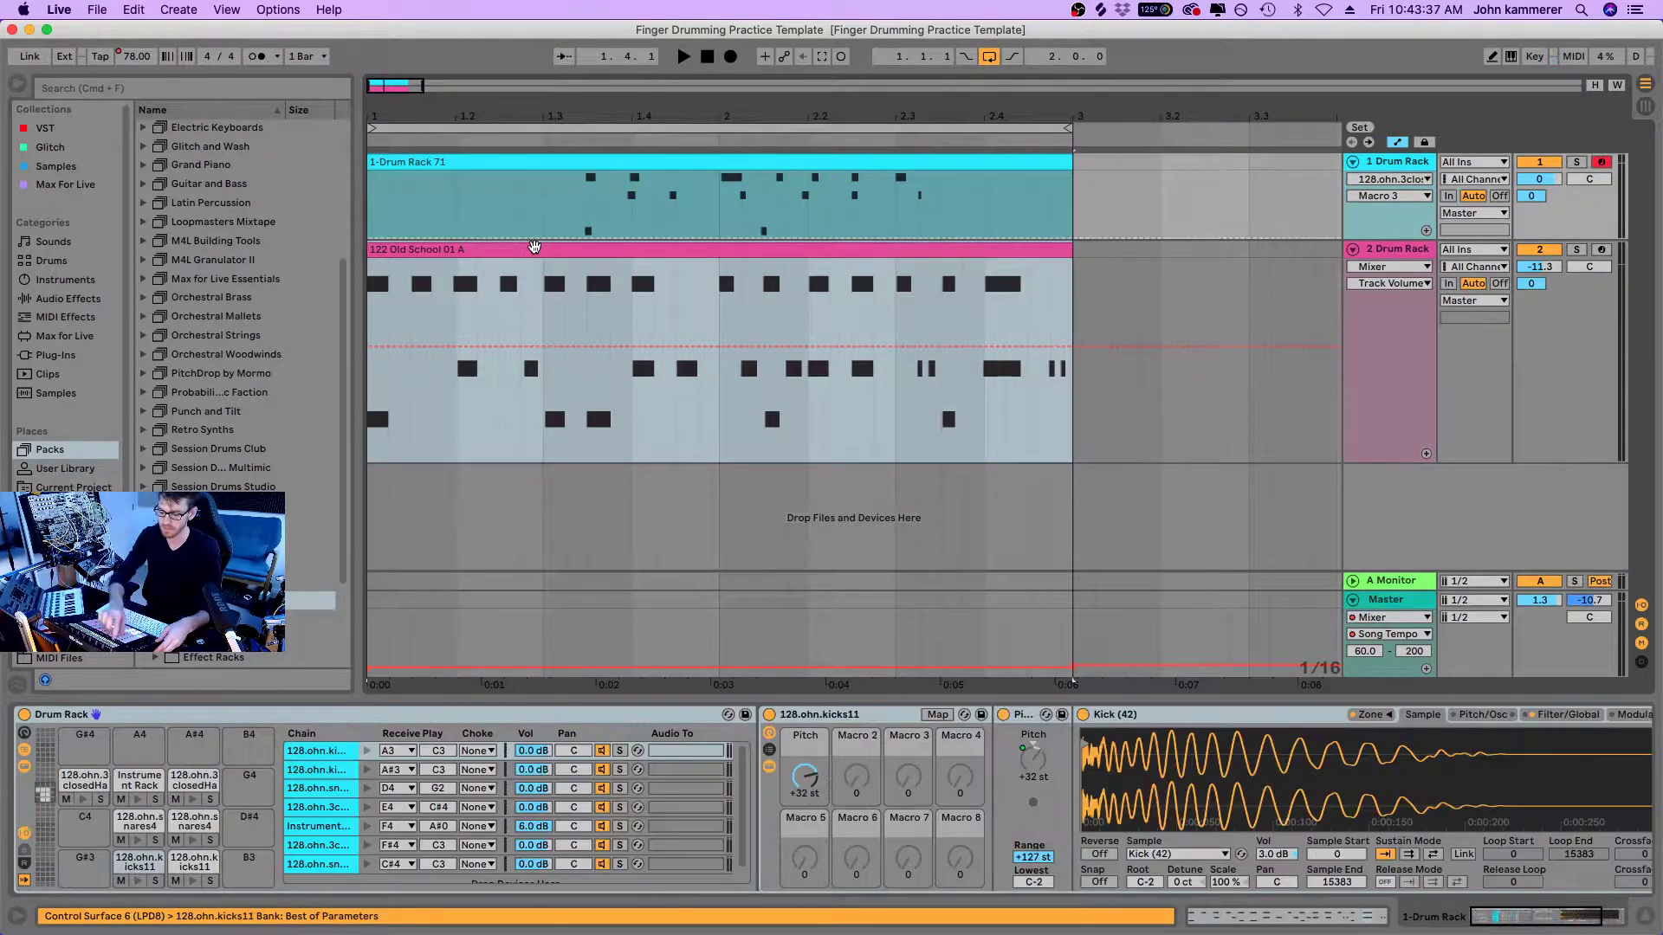
Step: Record finger-drumming practice takes on the 1 Drum Rack track over the looping 122 Old School 01 A clip
key("F9")
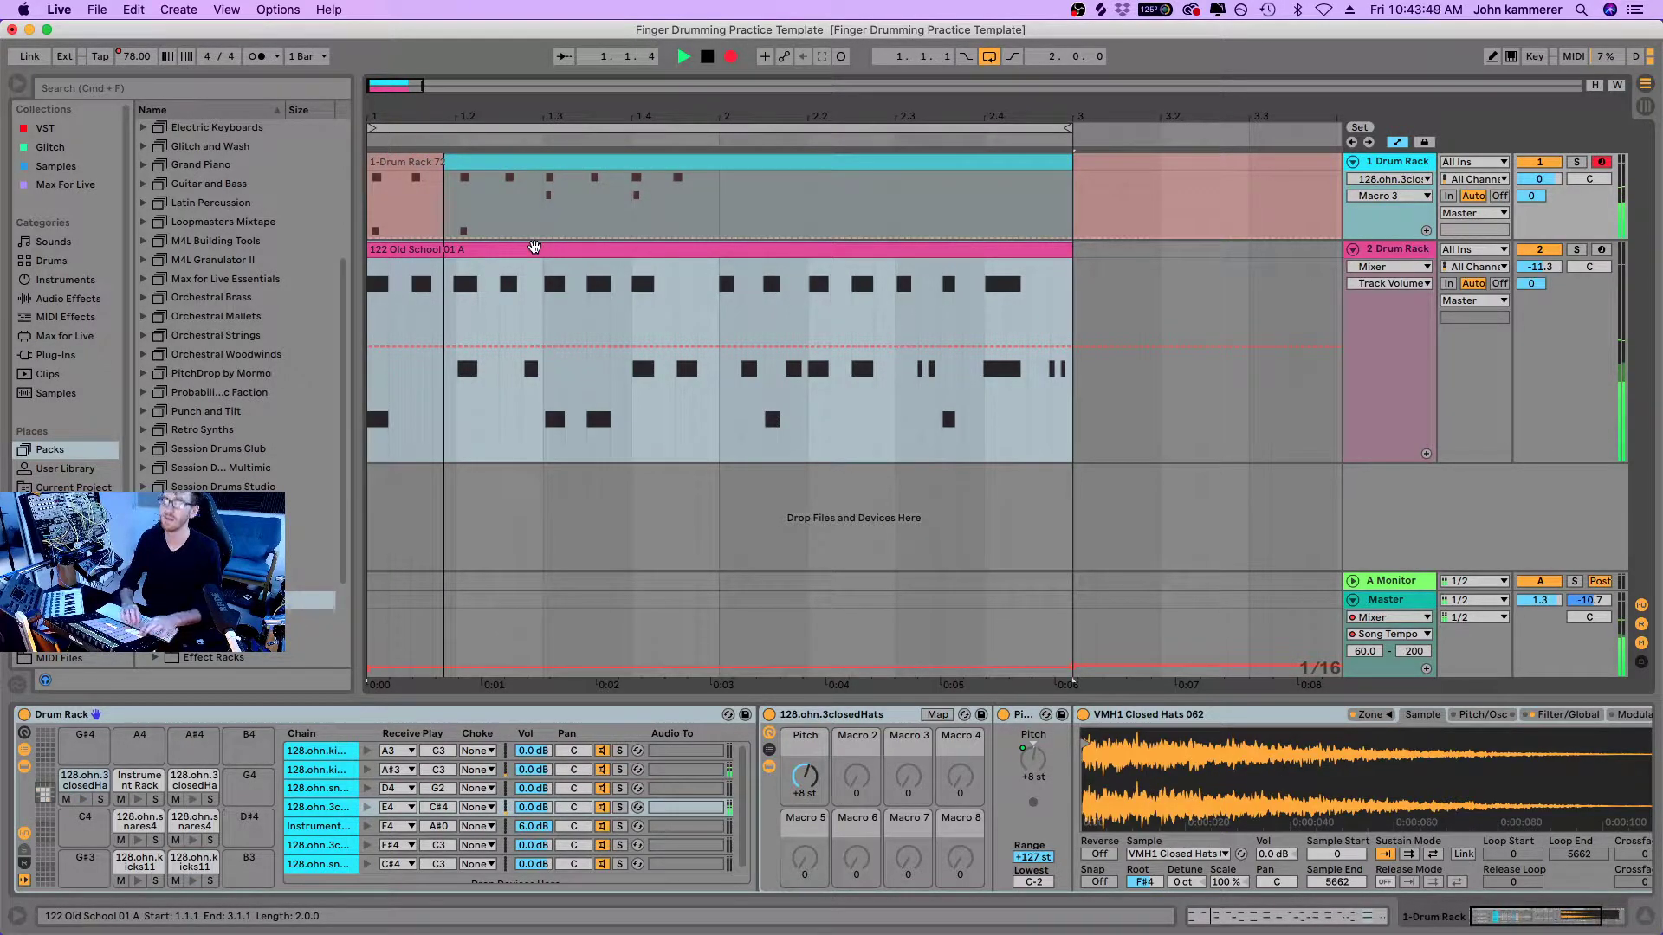
key("space")
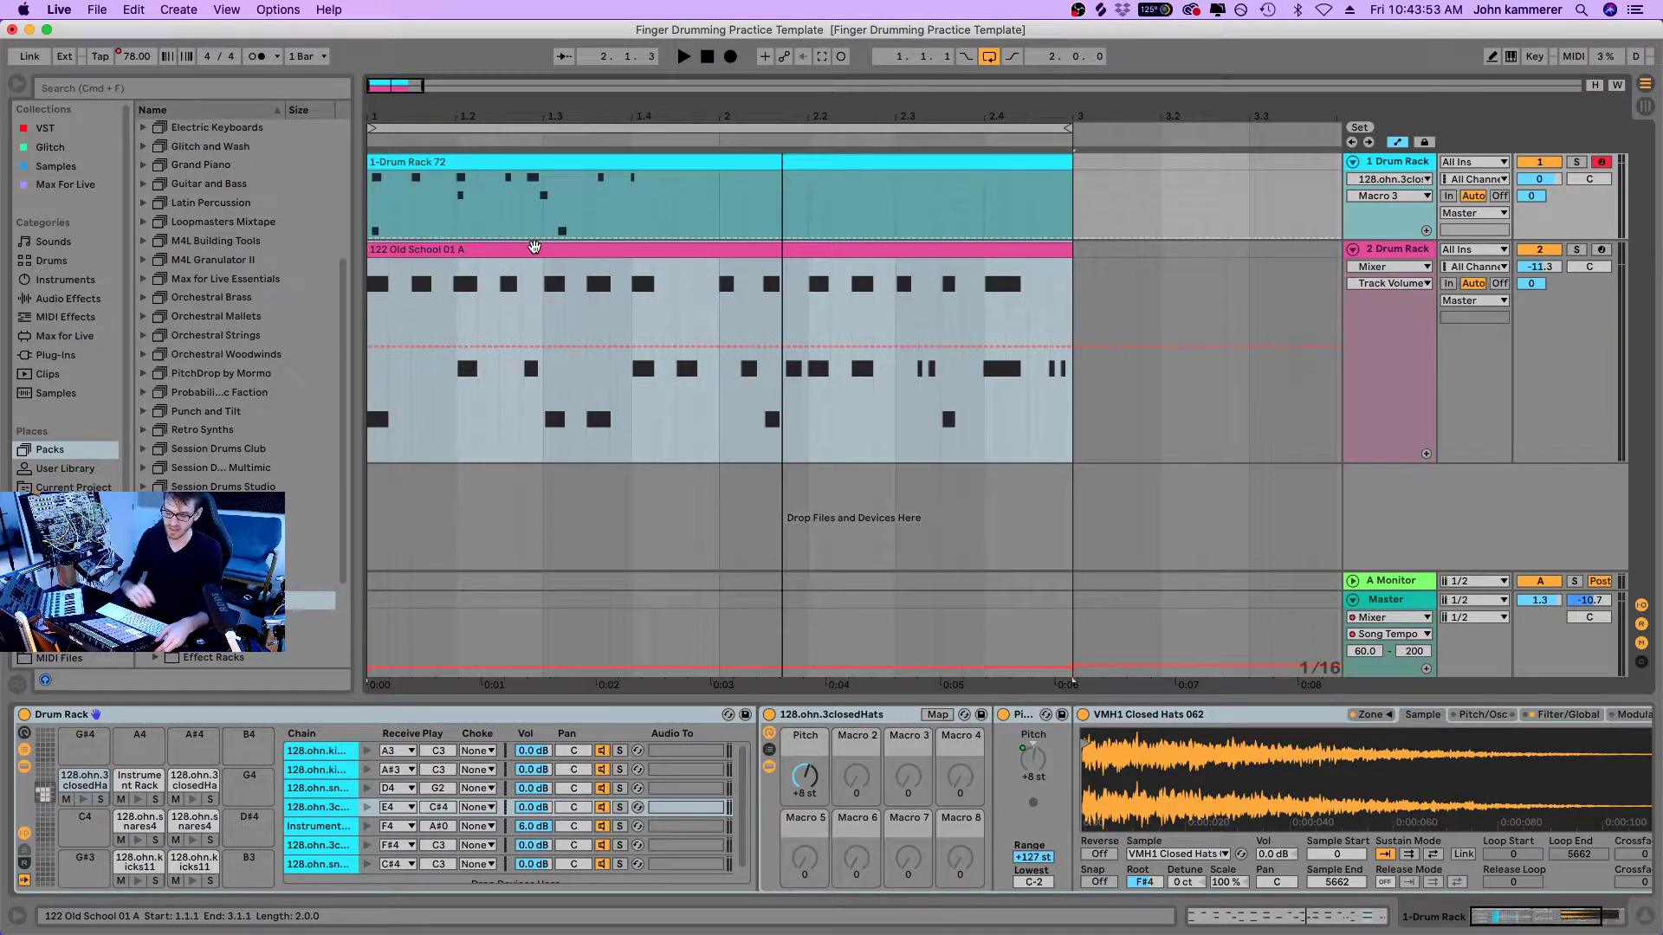
key("F9")
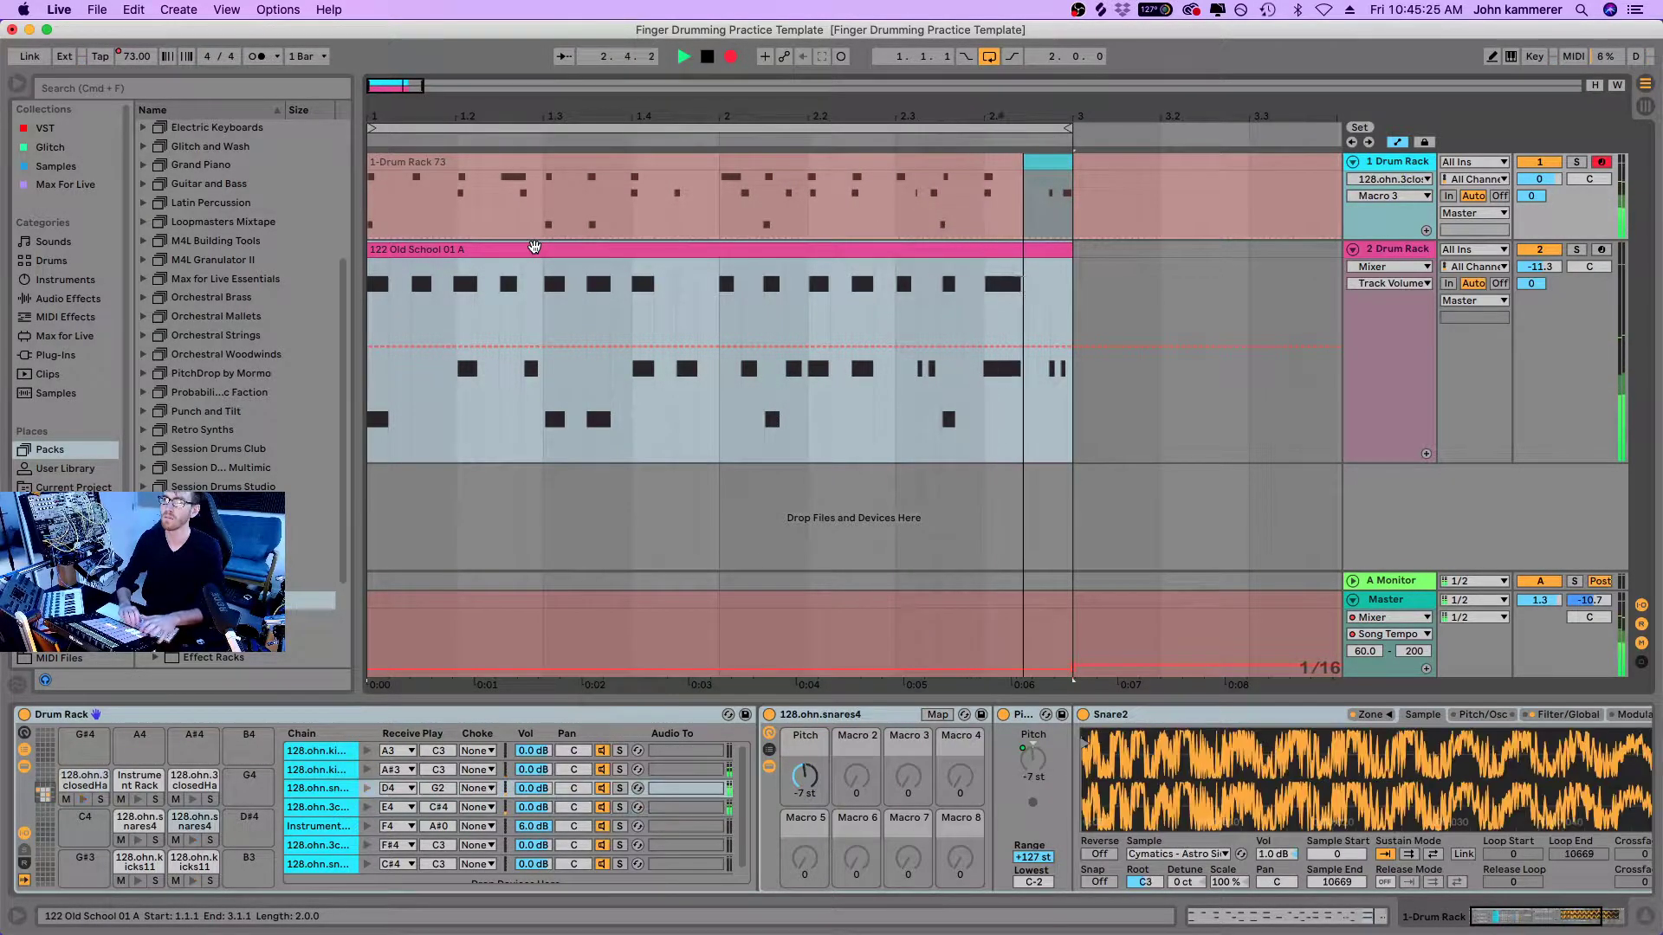
key("space")
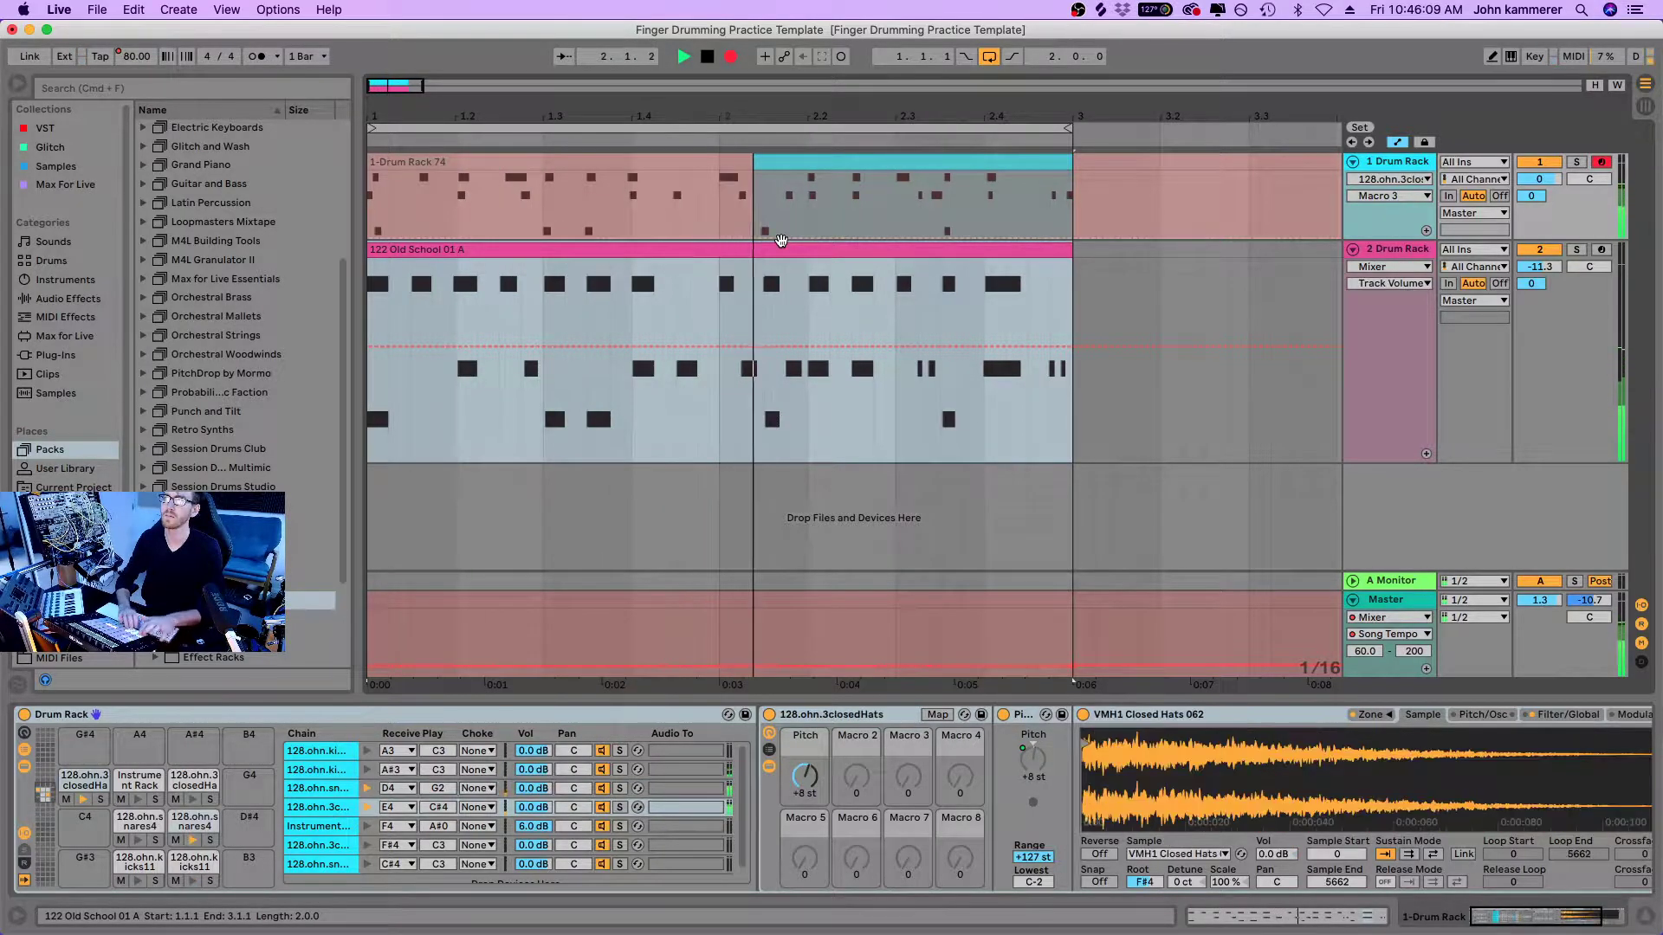
key("space")
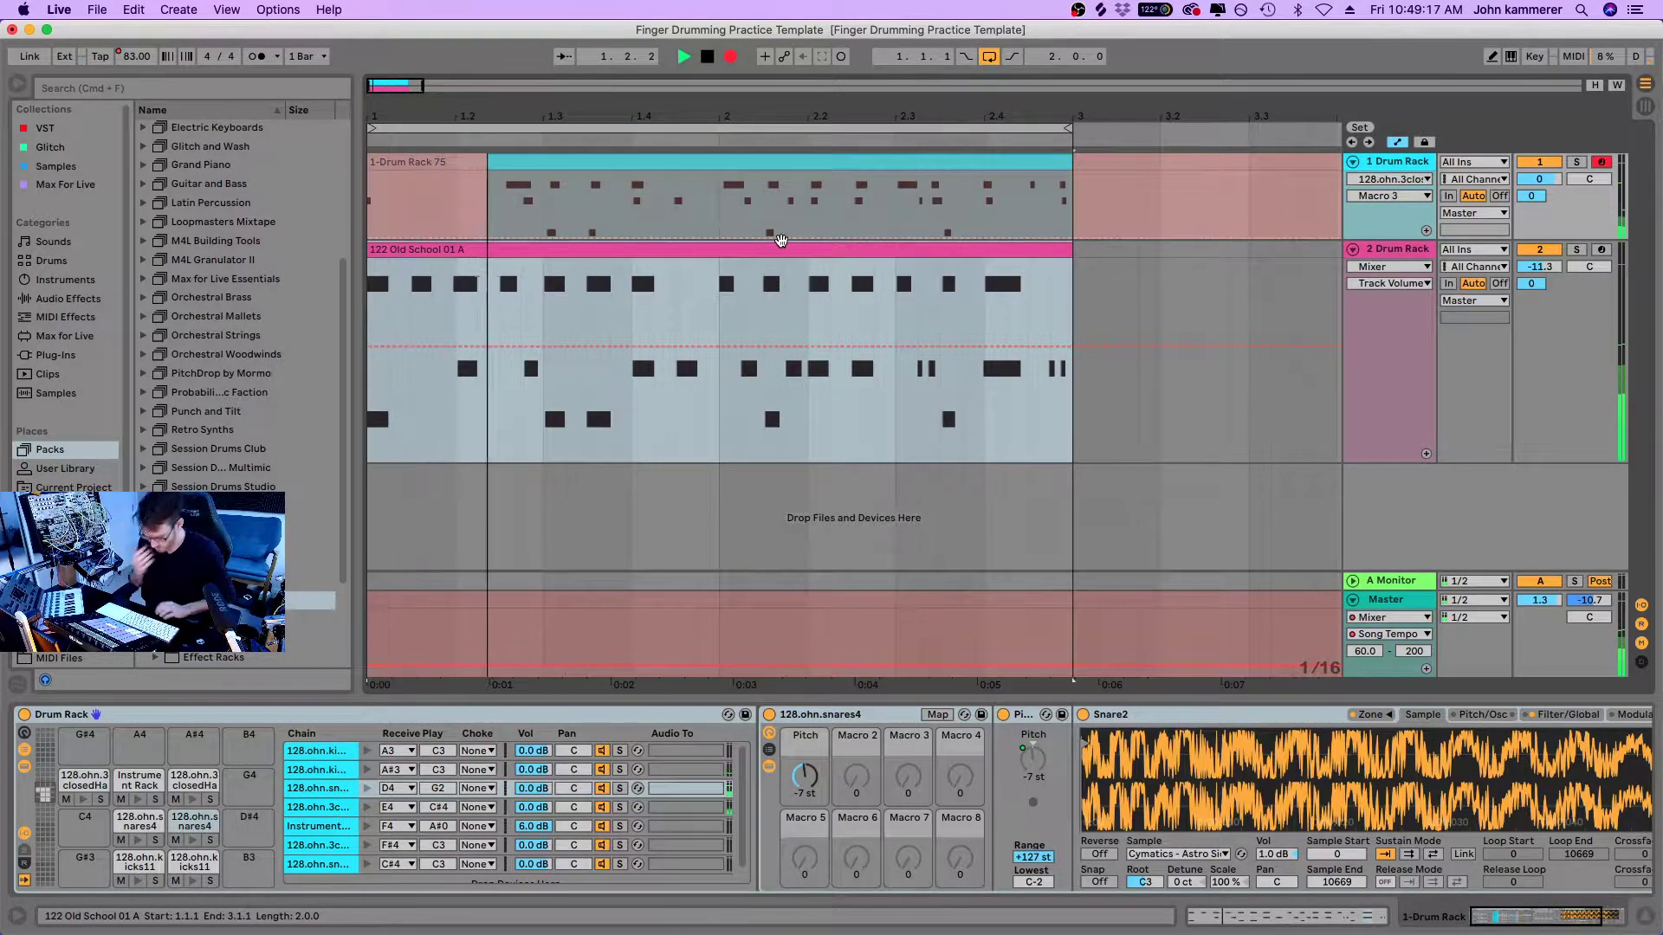
key("space")
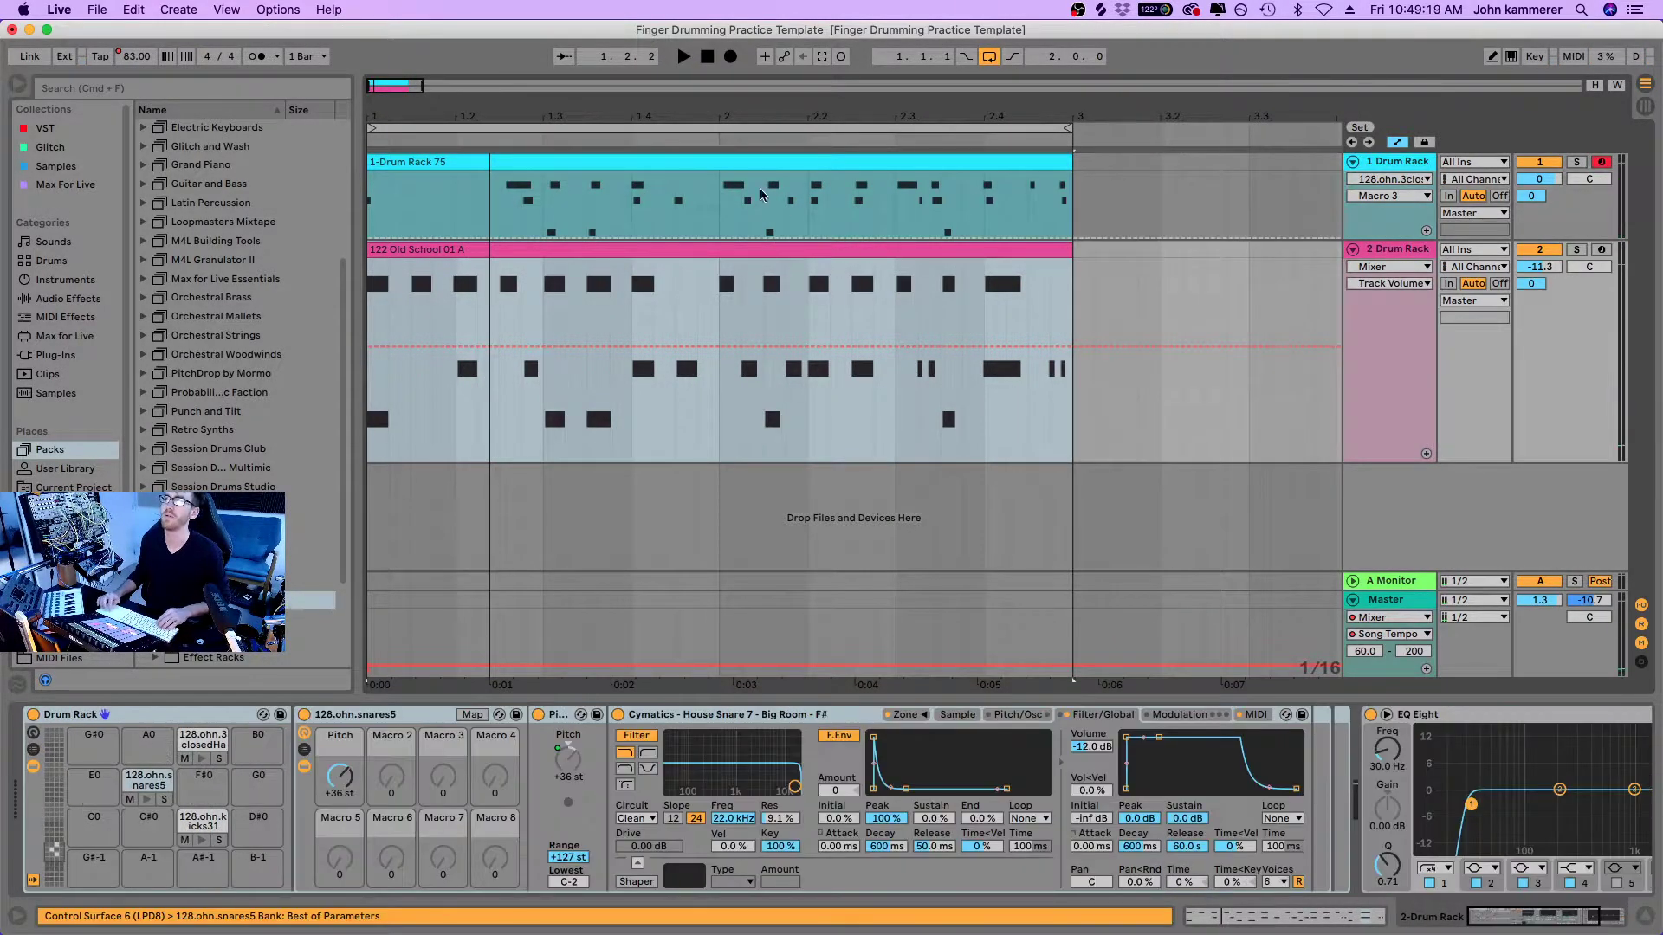
Step: Clear the recorded practice clip and the 122 Old School 01 A clip from the two drum tracks
left_click(710, 251)
key("super+z")
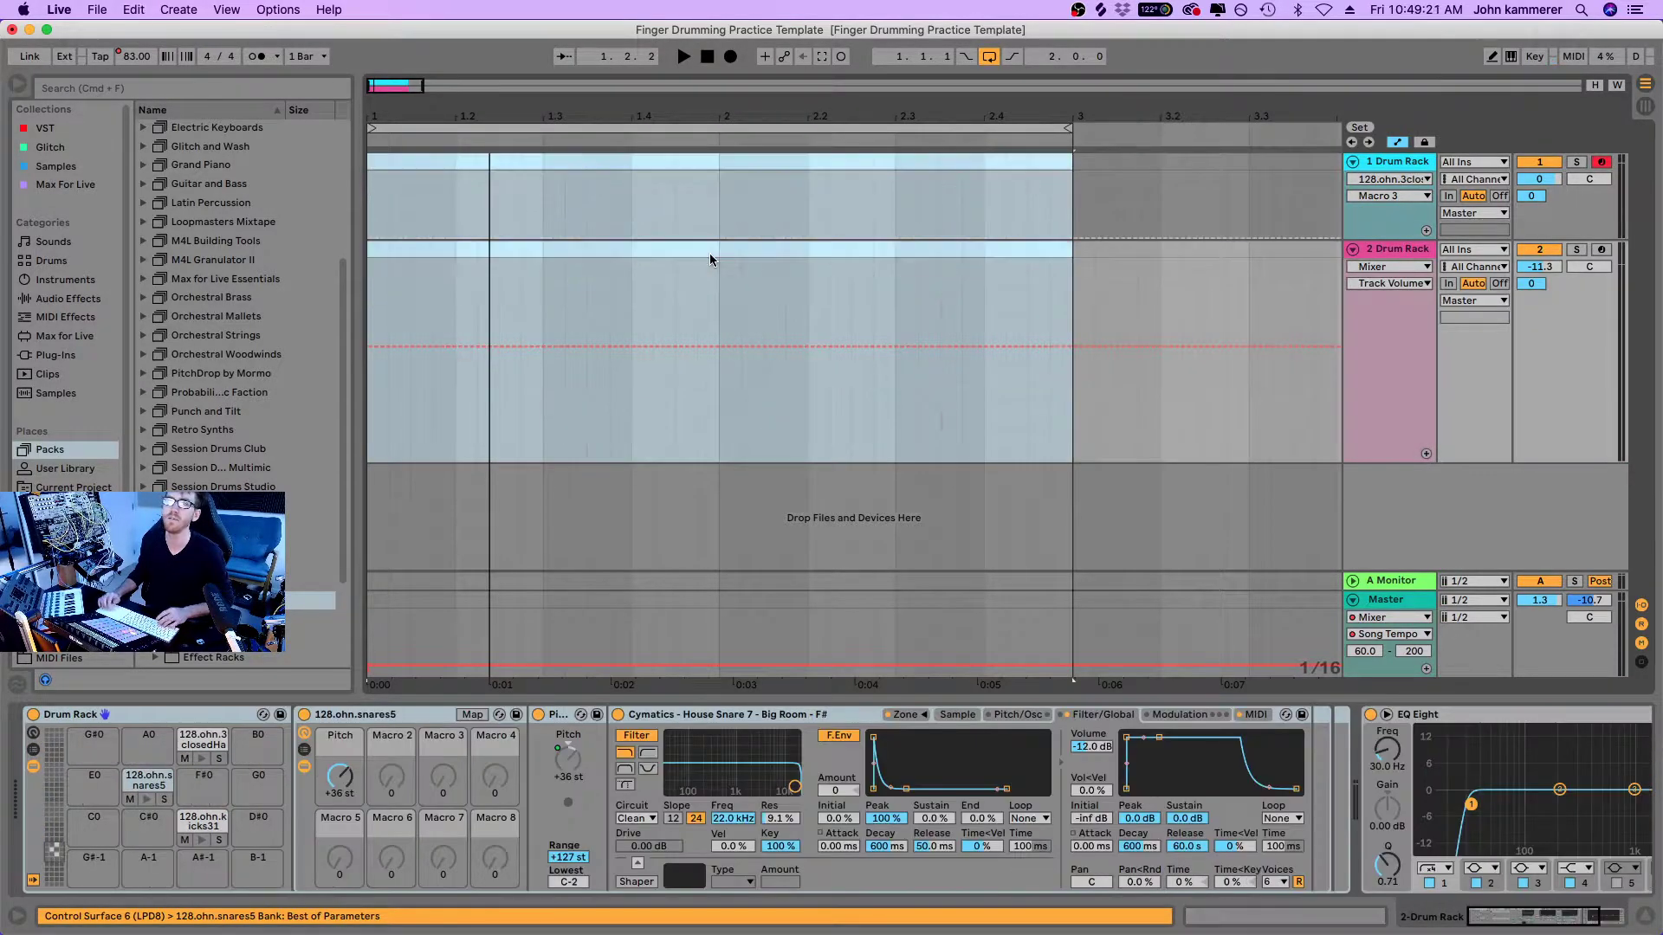
Step: Look through the Doom grooves of Song 01 105 BPM in the Groove Monkee Free MIDI GM folder of MIDI Files
left_click(55, 655)
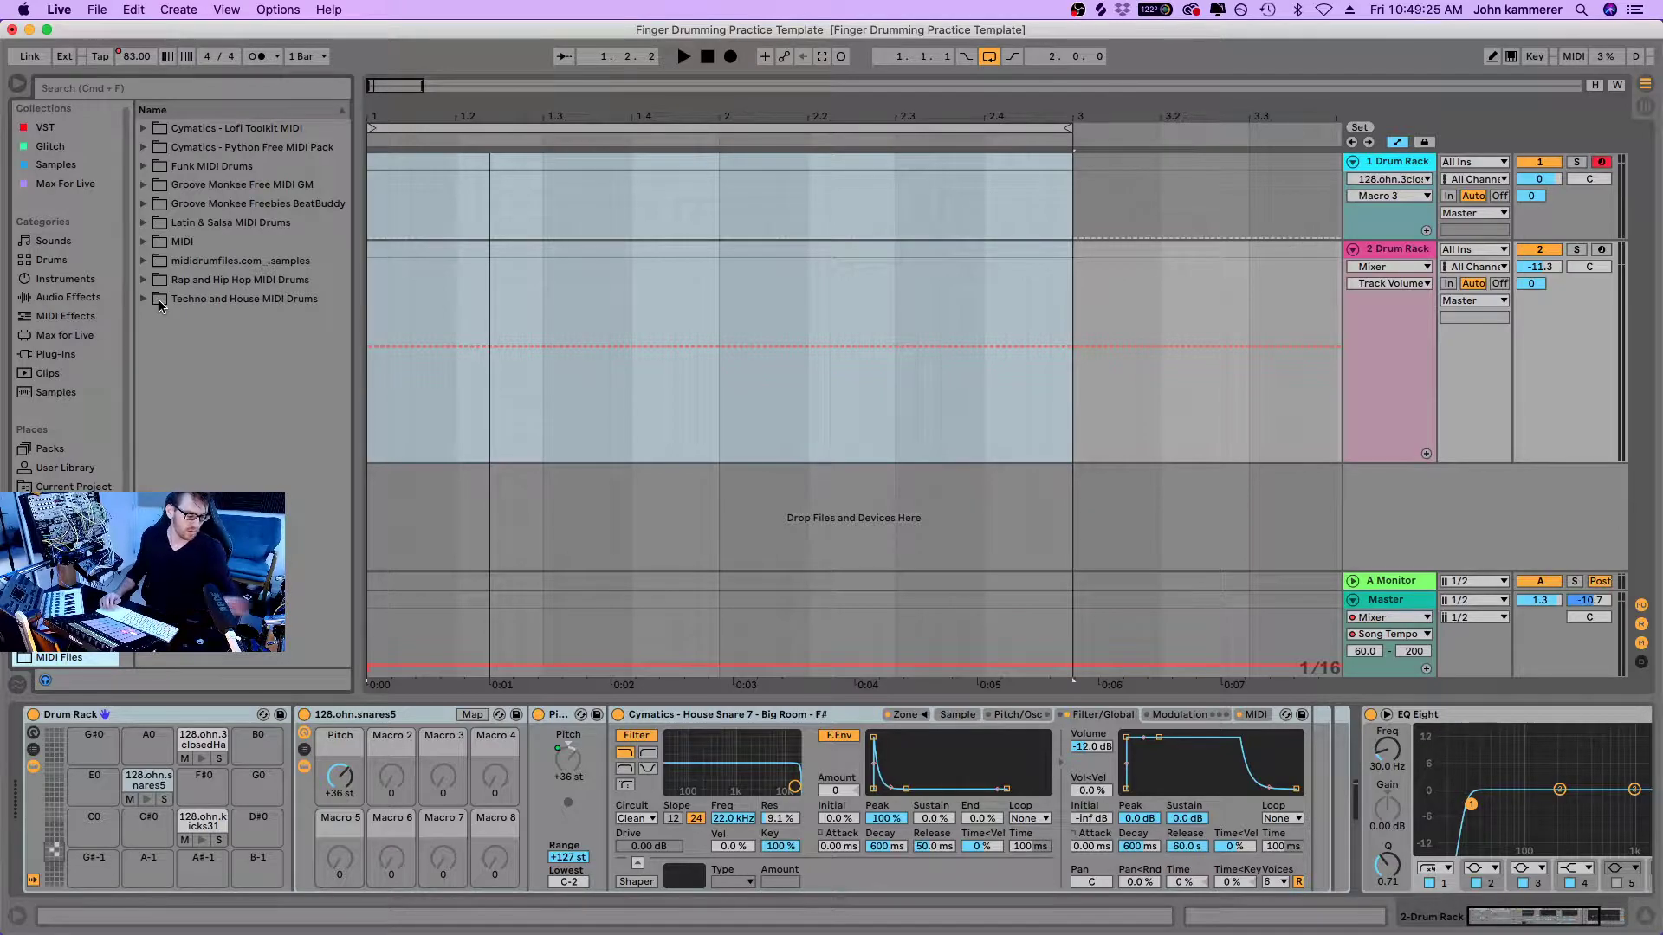
left_click(143, 185)
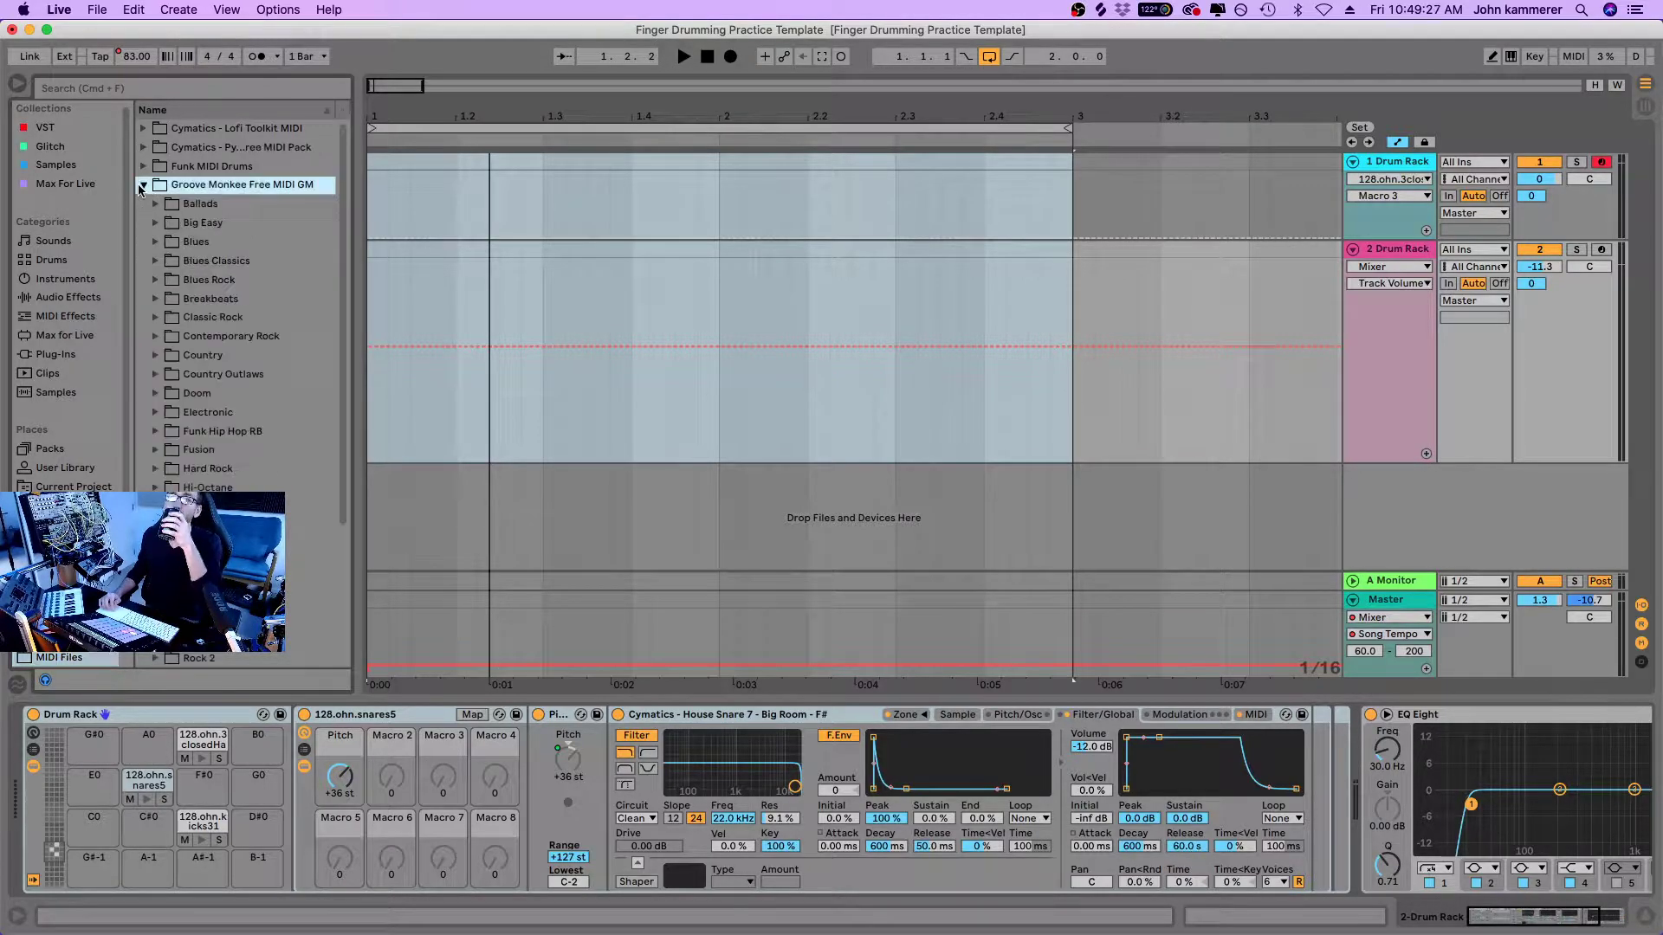
left_click(156, 394)
left_click(168, 413)
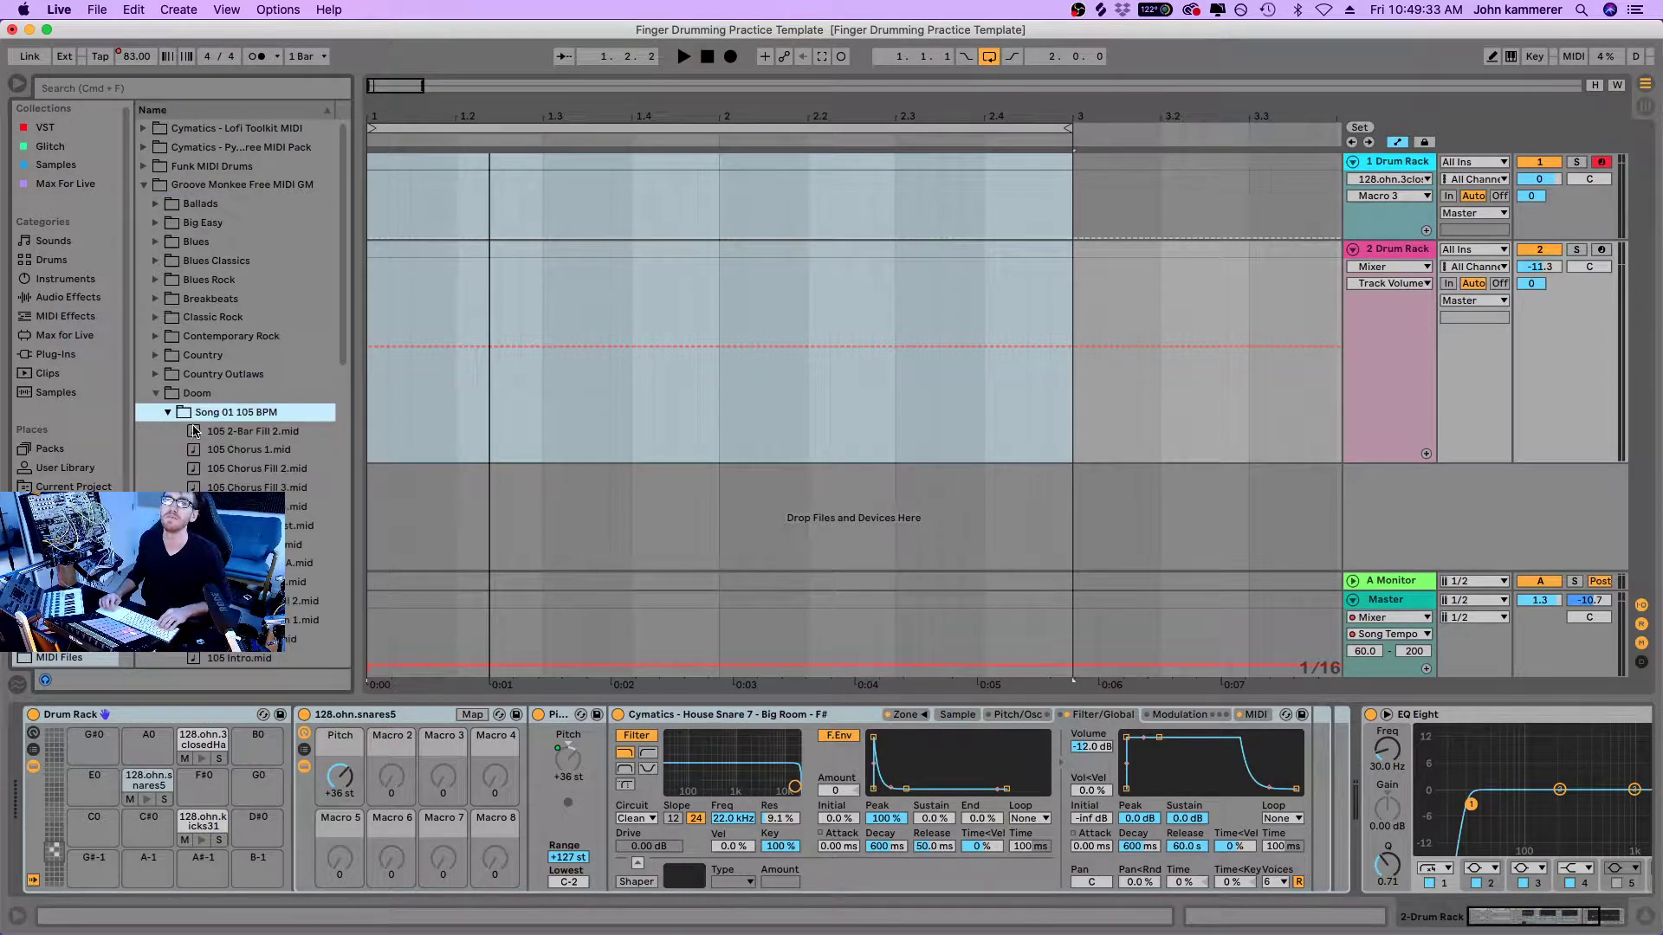
scroll(251, 433, "down", 10)
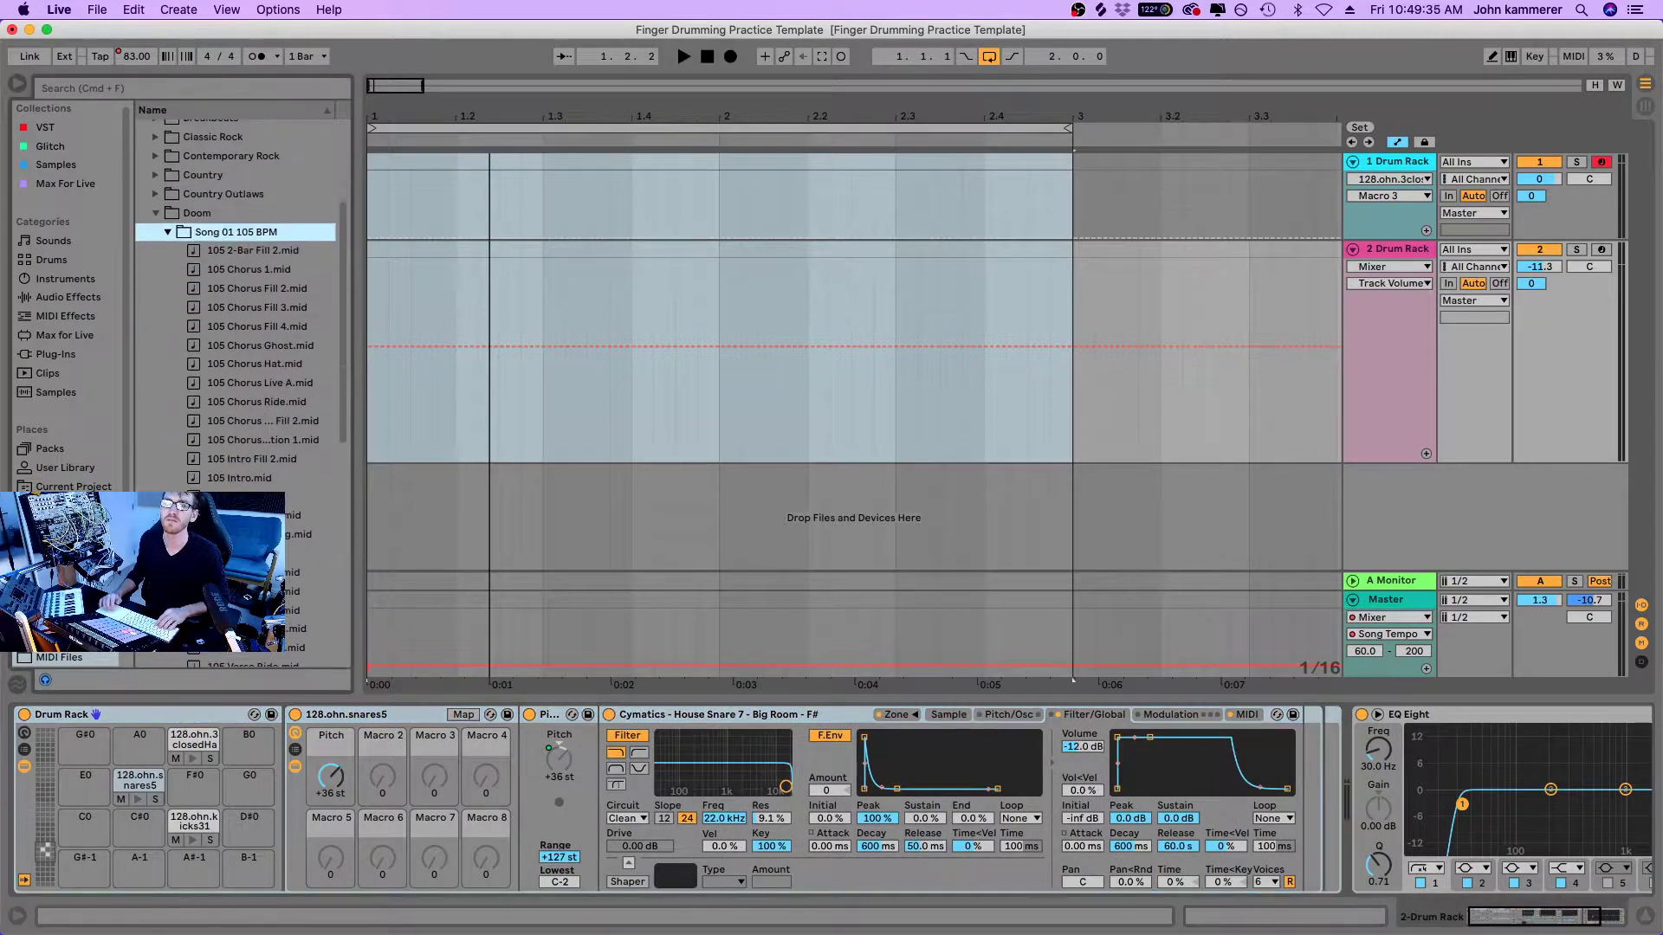
scroll(243, 347, "up", 5)
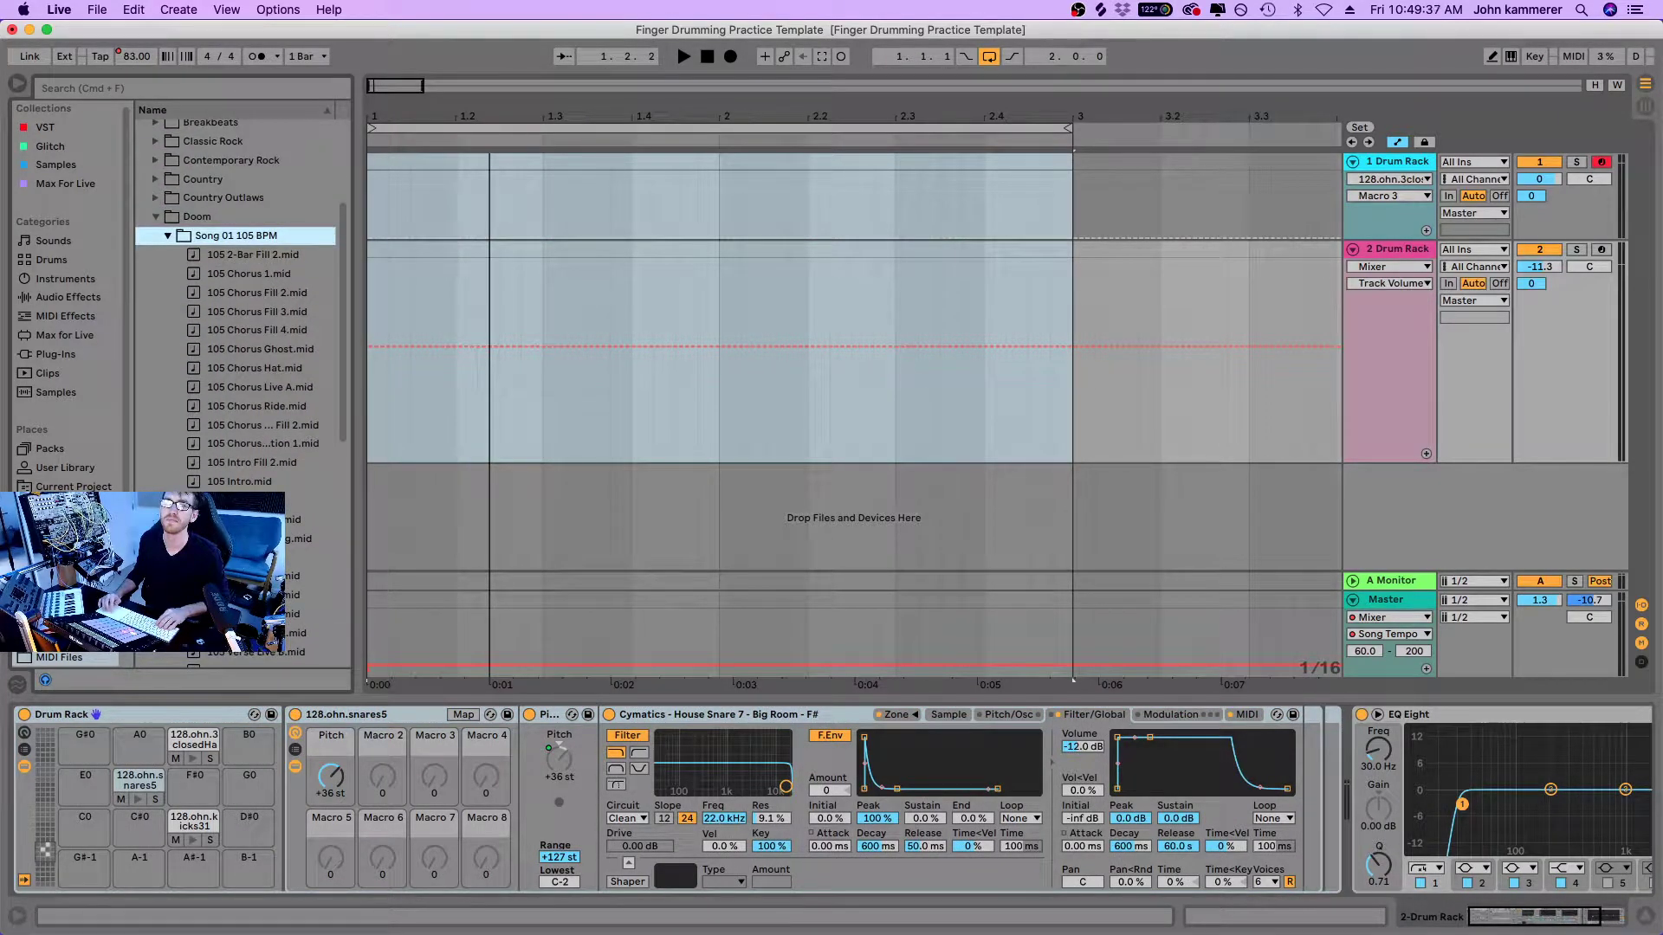
scroll(242, 389, "up", 4)
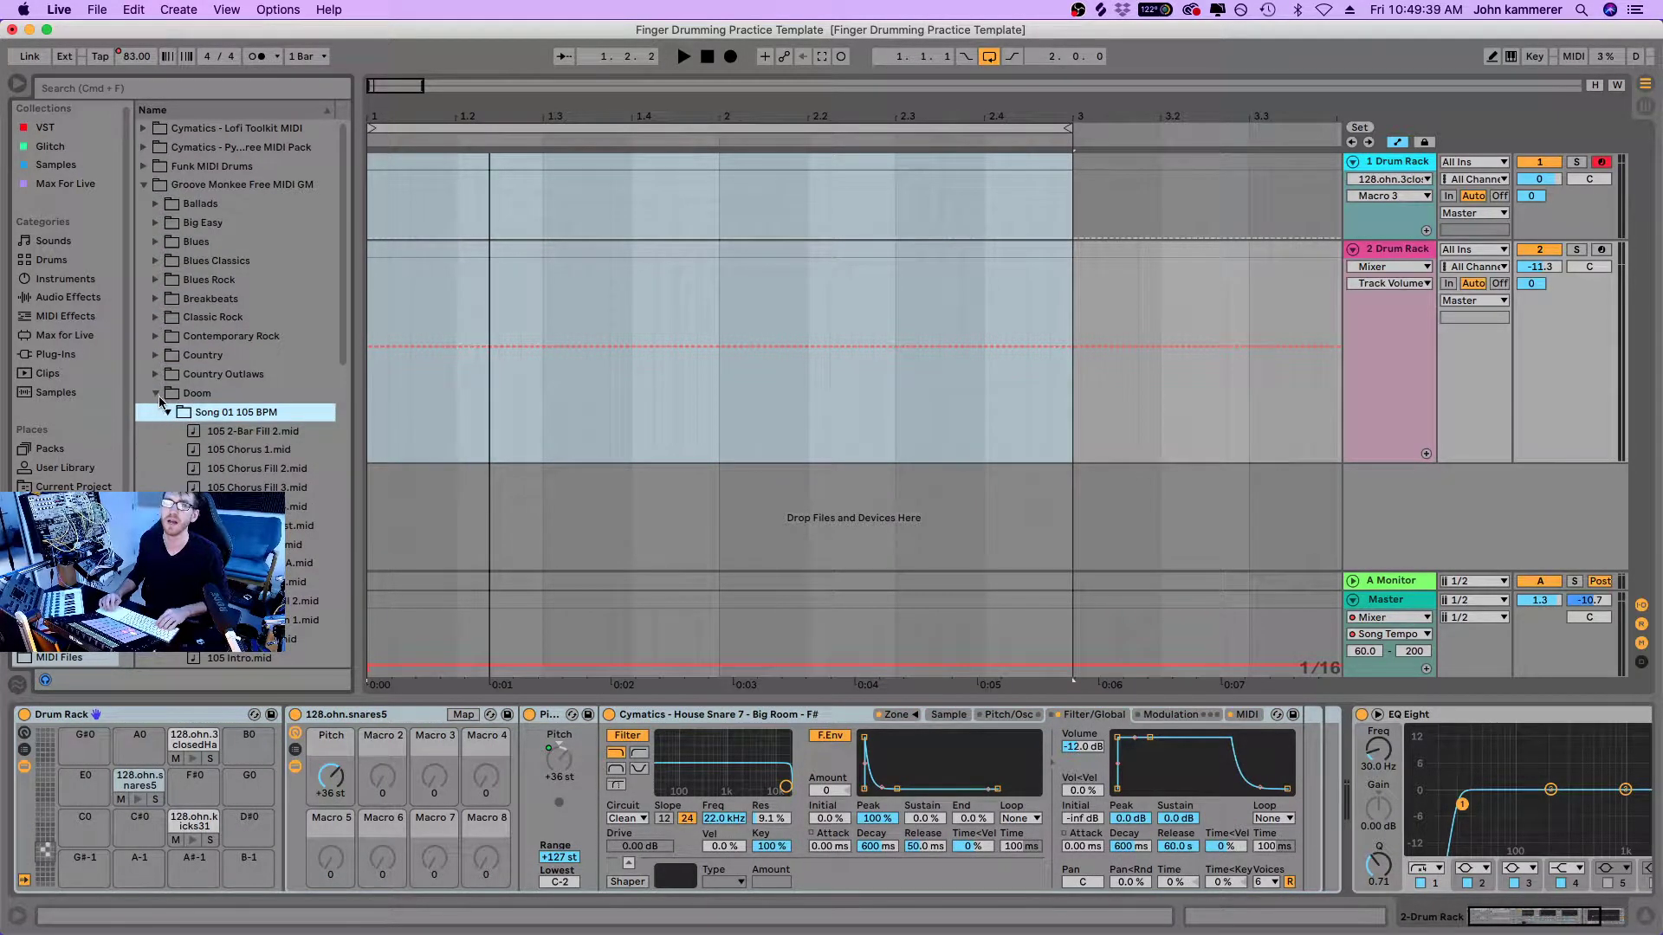
left_click(157, 394)
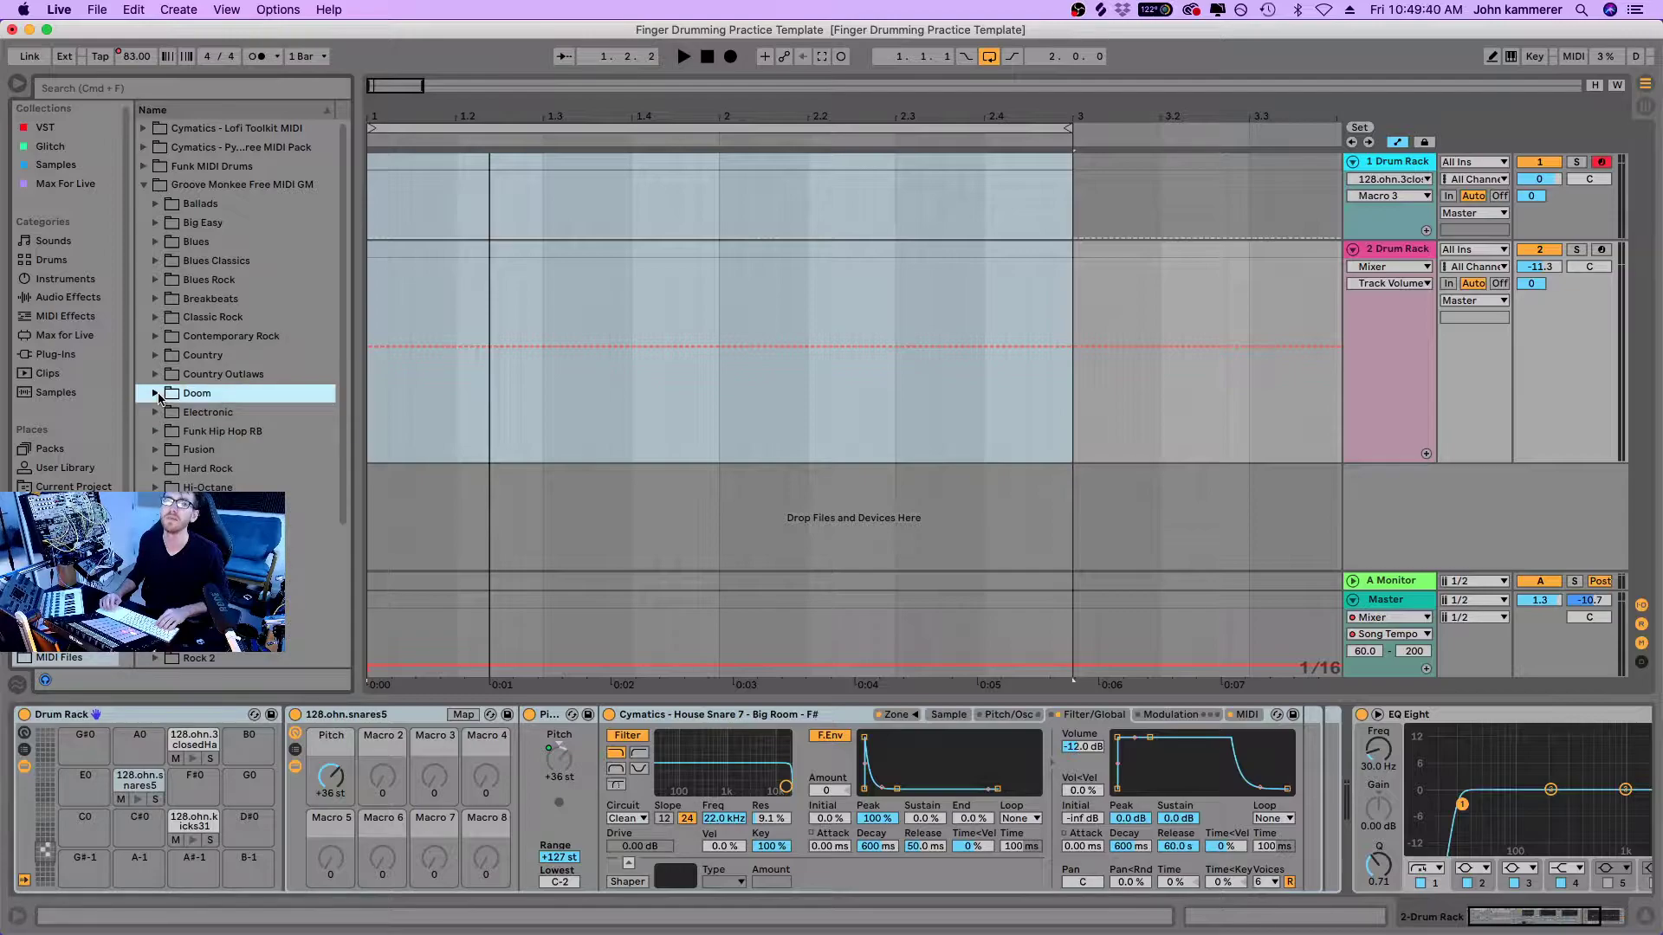
Step: Place a 095 New Day groove from the Breakbeats folder on the 2 Drum Rack track at bar 1
left_click(156, 299)
left_click(169, 317)
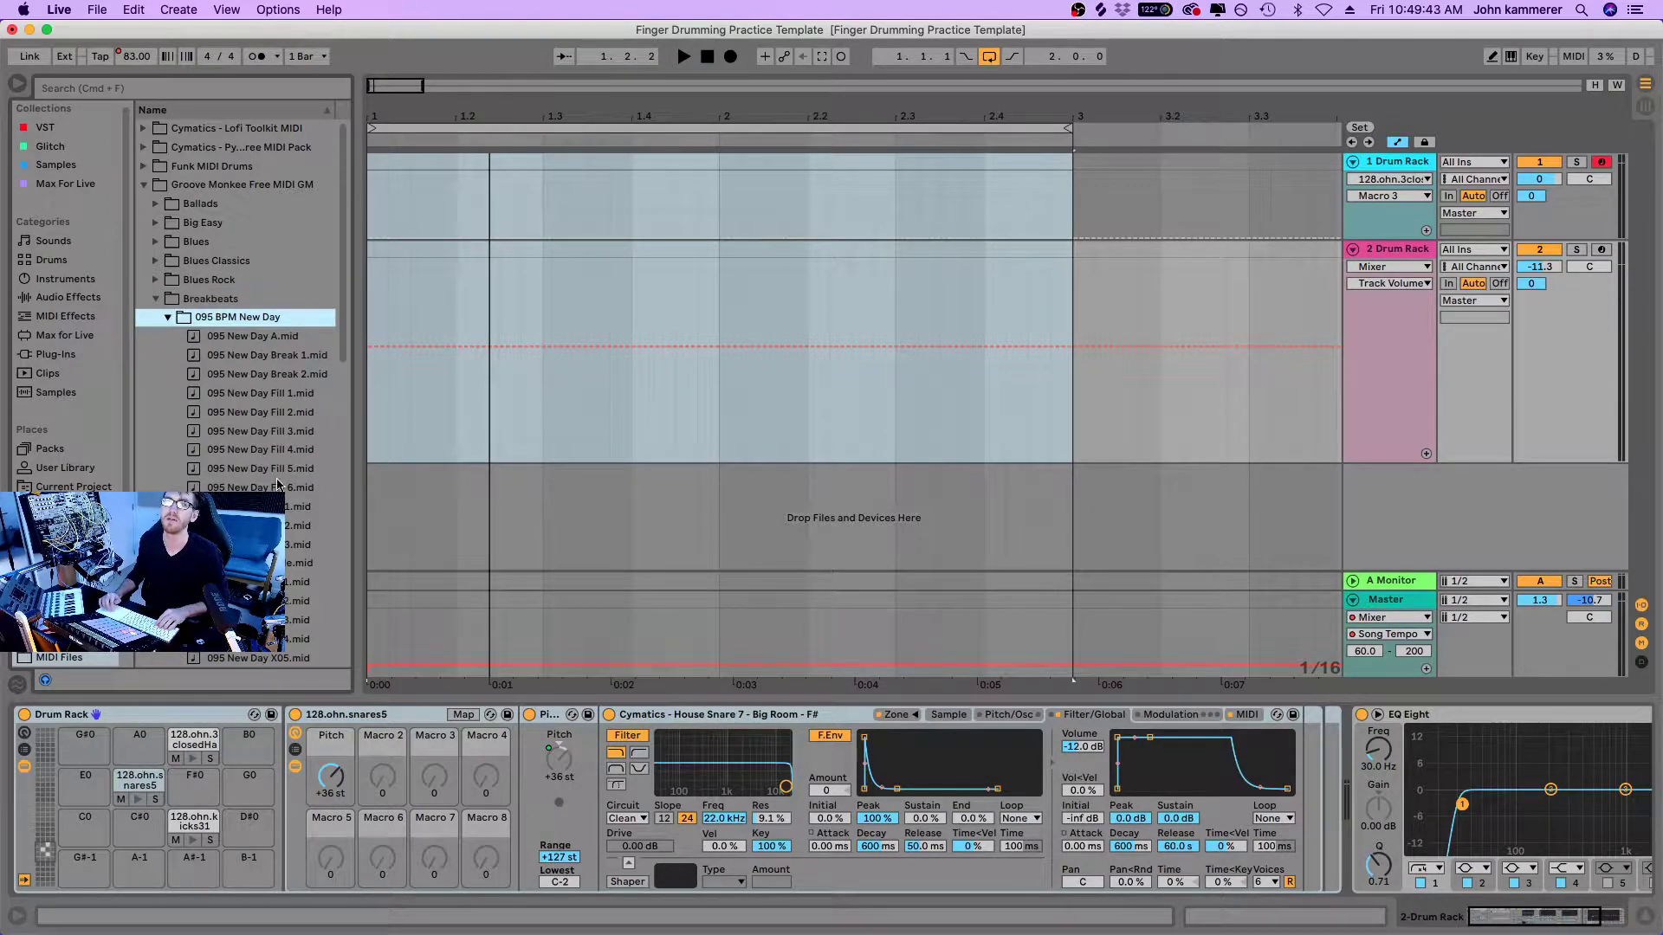
left_click(324, 498)
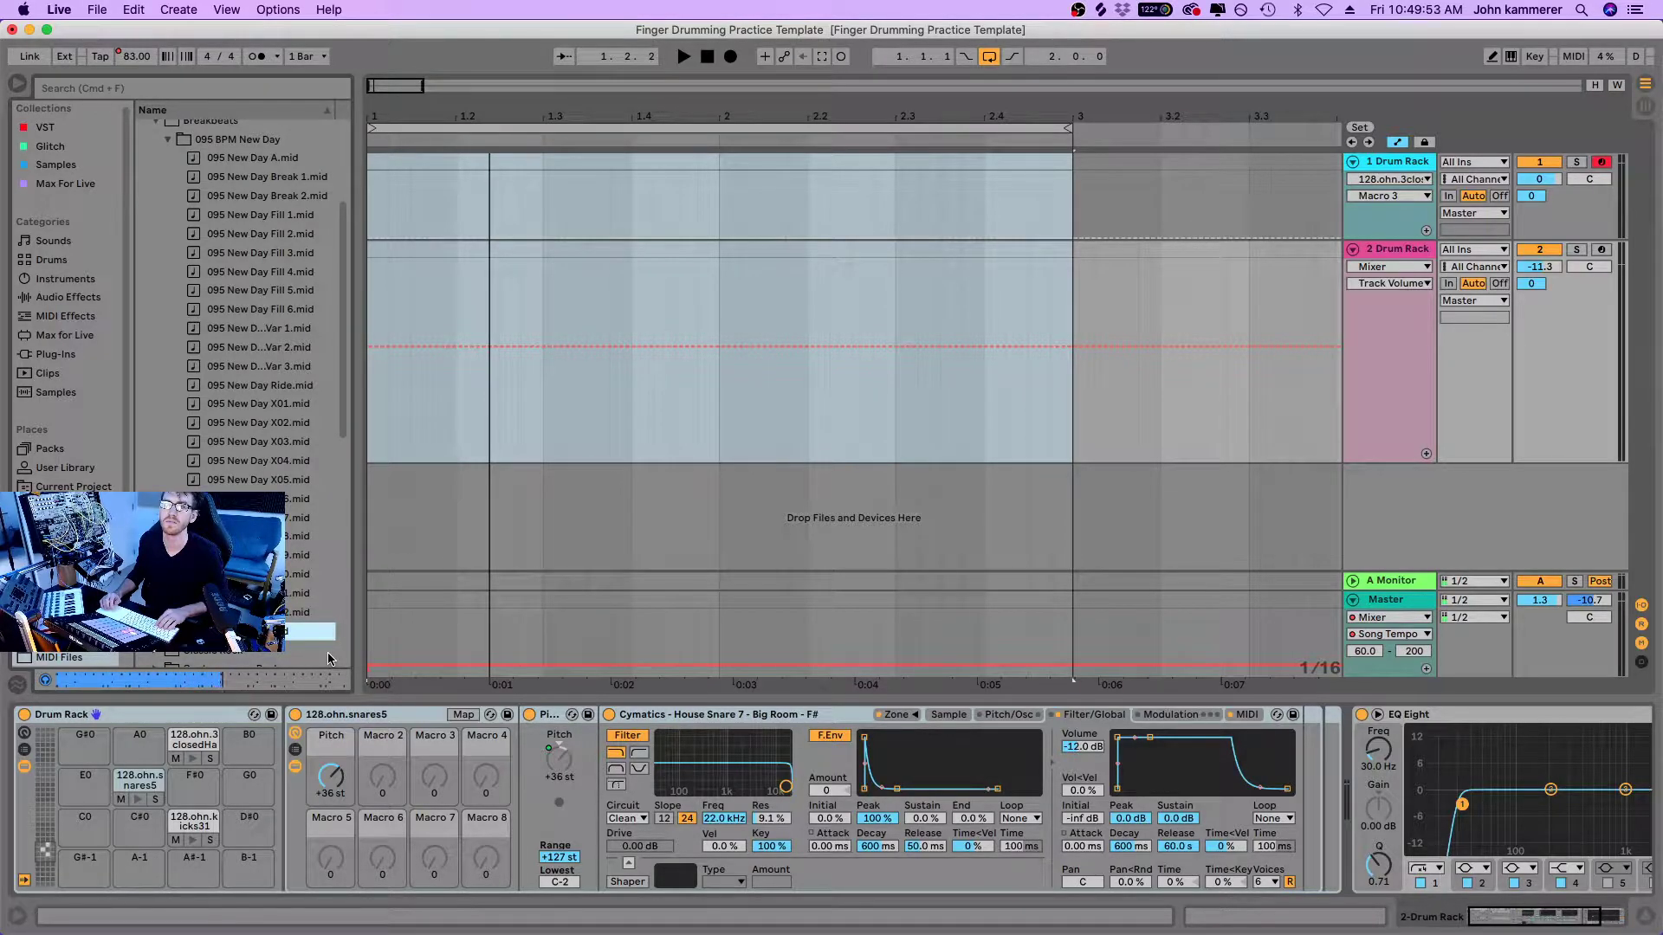
left_click_drag(310, 631, 374, 346)
Step: Move the 095 New Day clip's notes down three rows onto the 128.ohn.3closedHats, 128.ohn.snares5 and 128.ohn.kicks31 pads
left_click(869, 258)
left_click(859, 252)
double_click(850, 248)
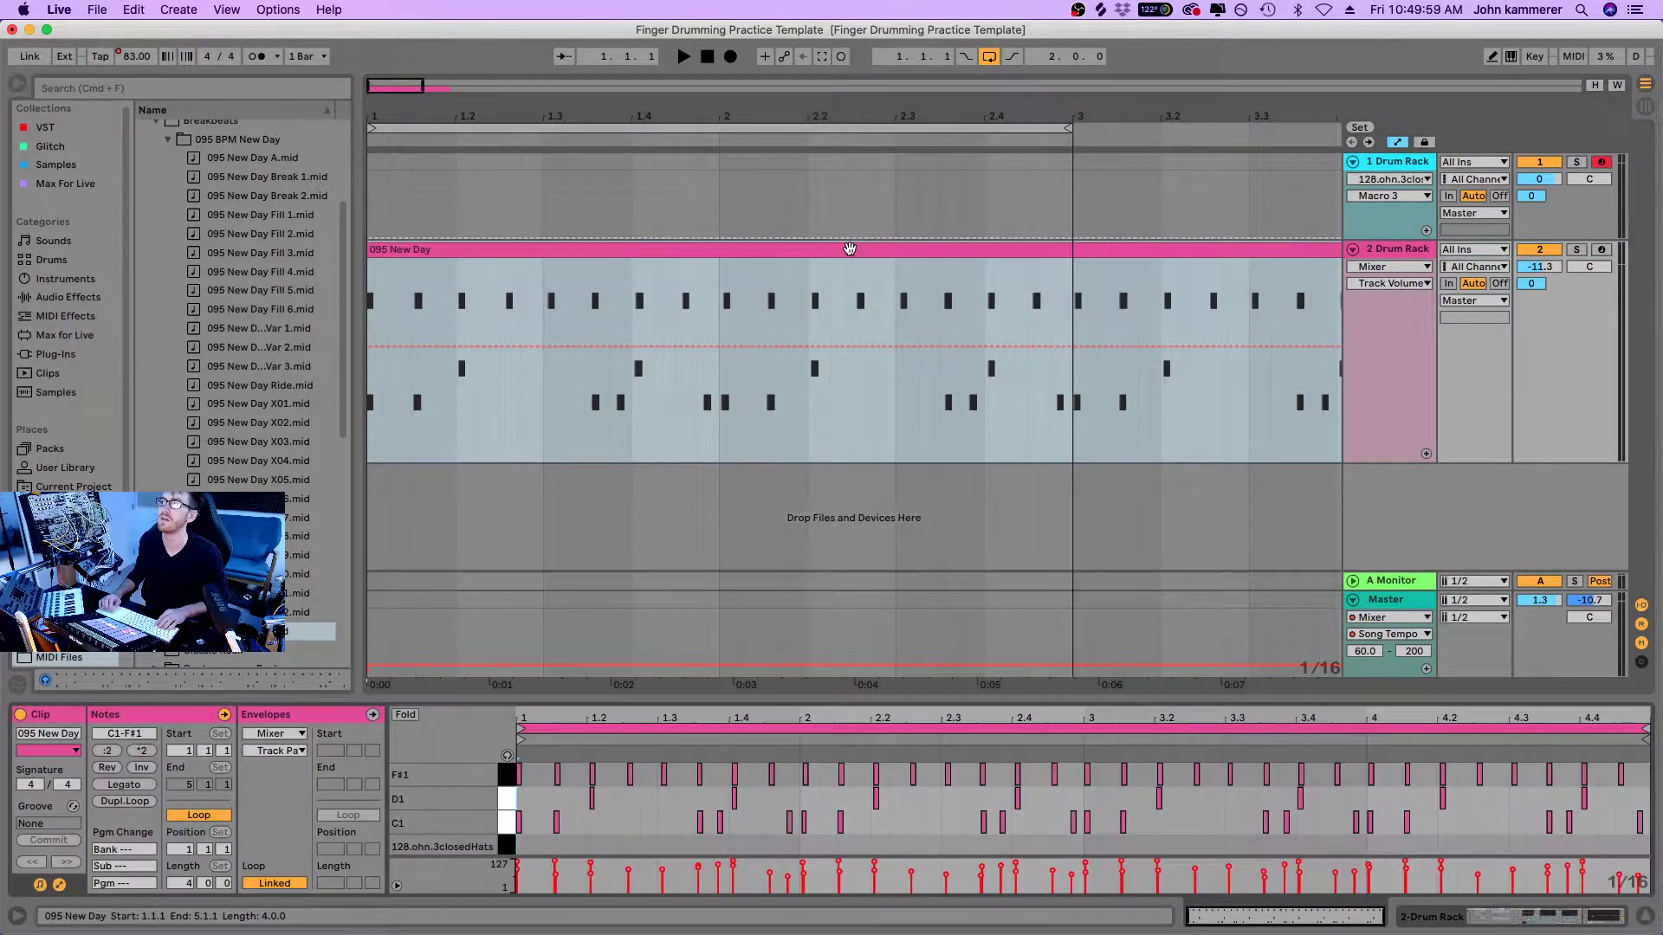
left_click_drag(679, 707, 672, 406)
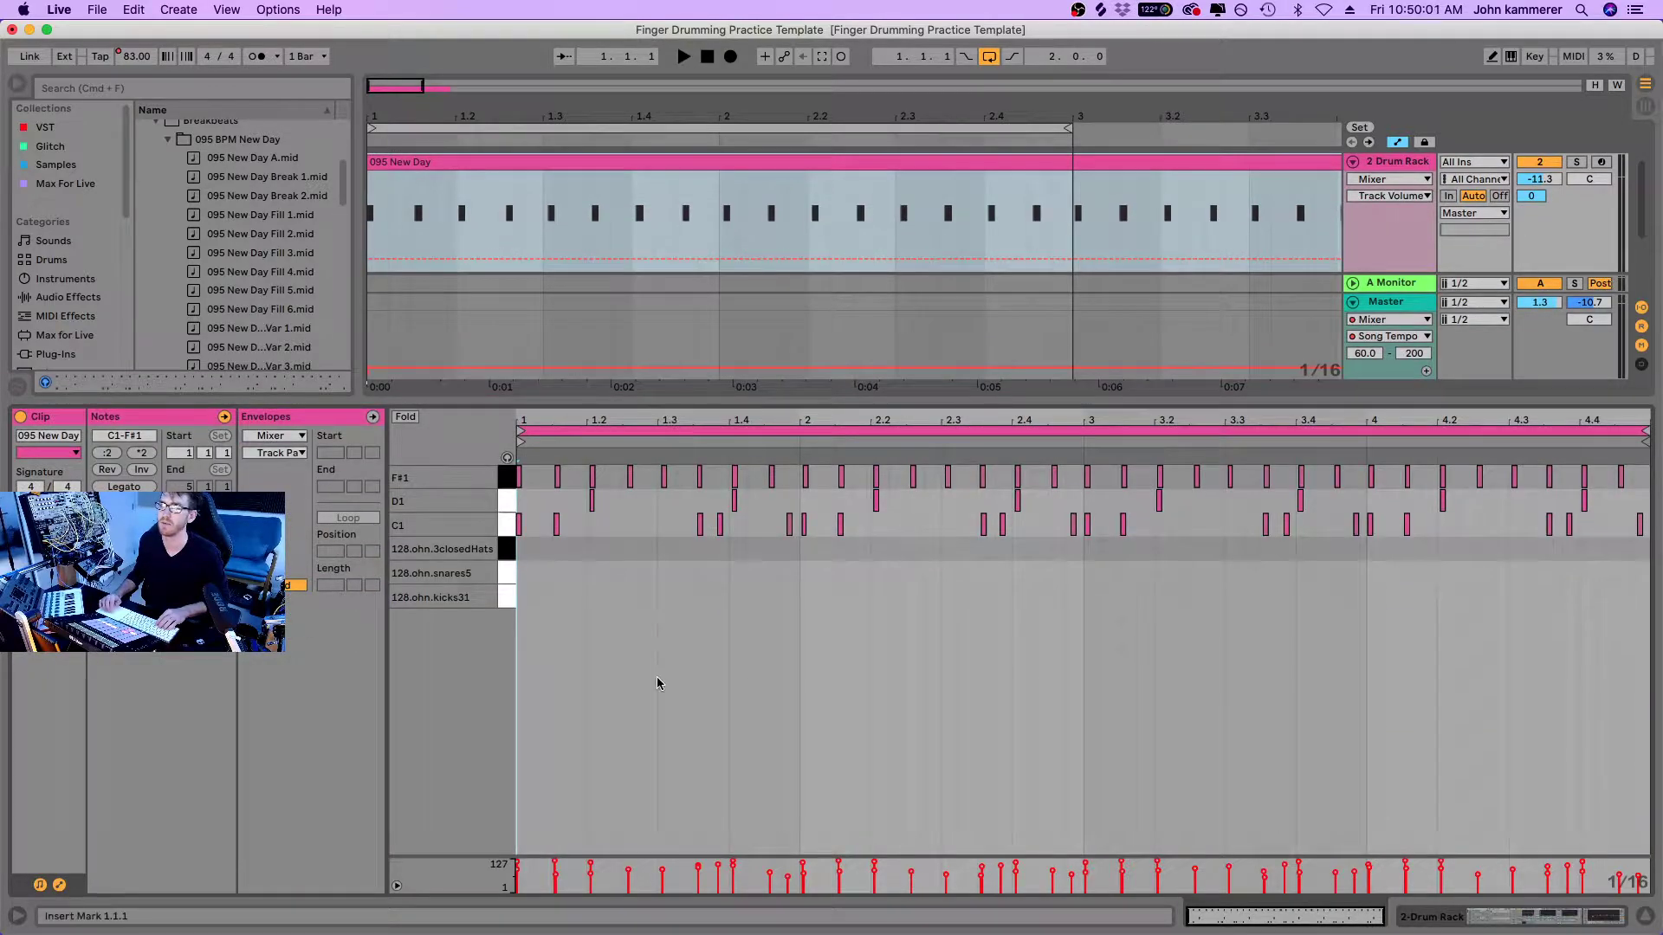
left_click_drag(1612, 593, 514, 462)
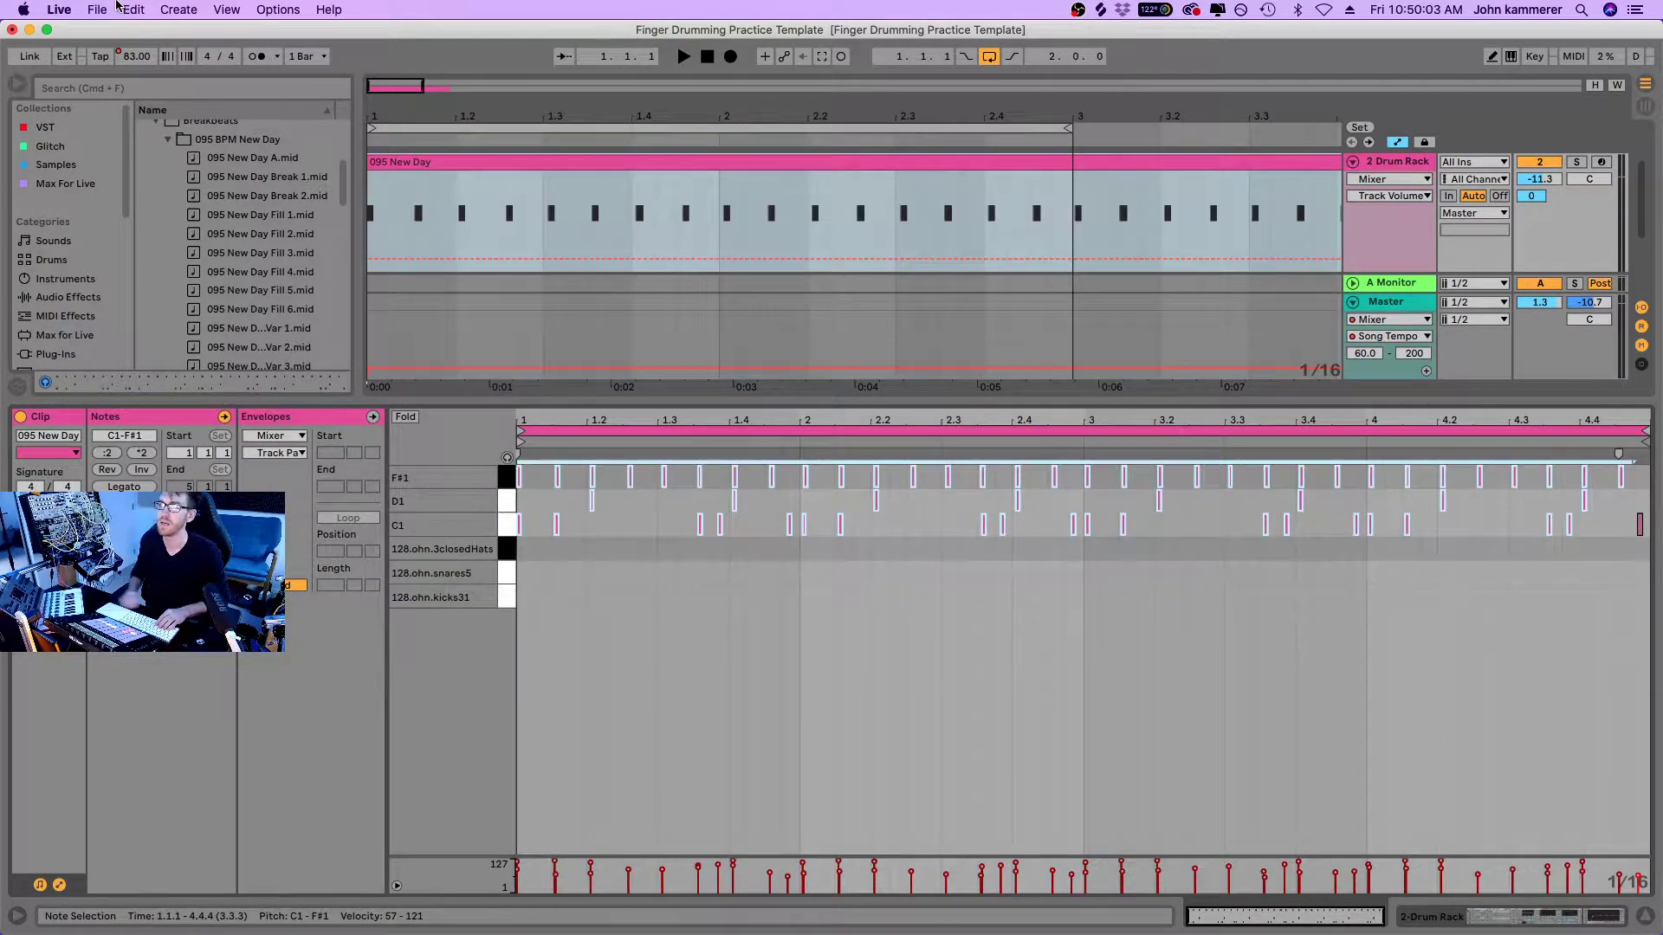
key("Down")
key("Down")
key("Down")
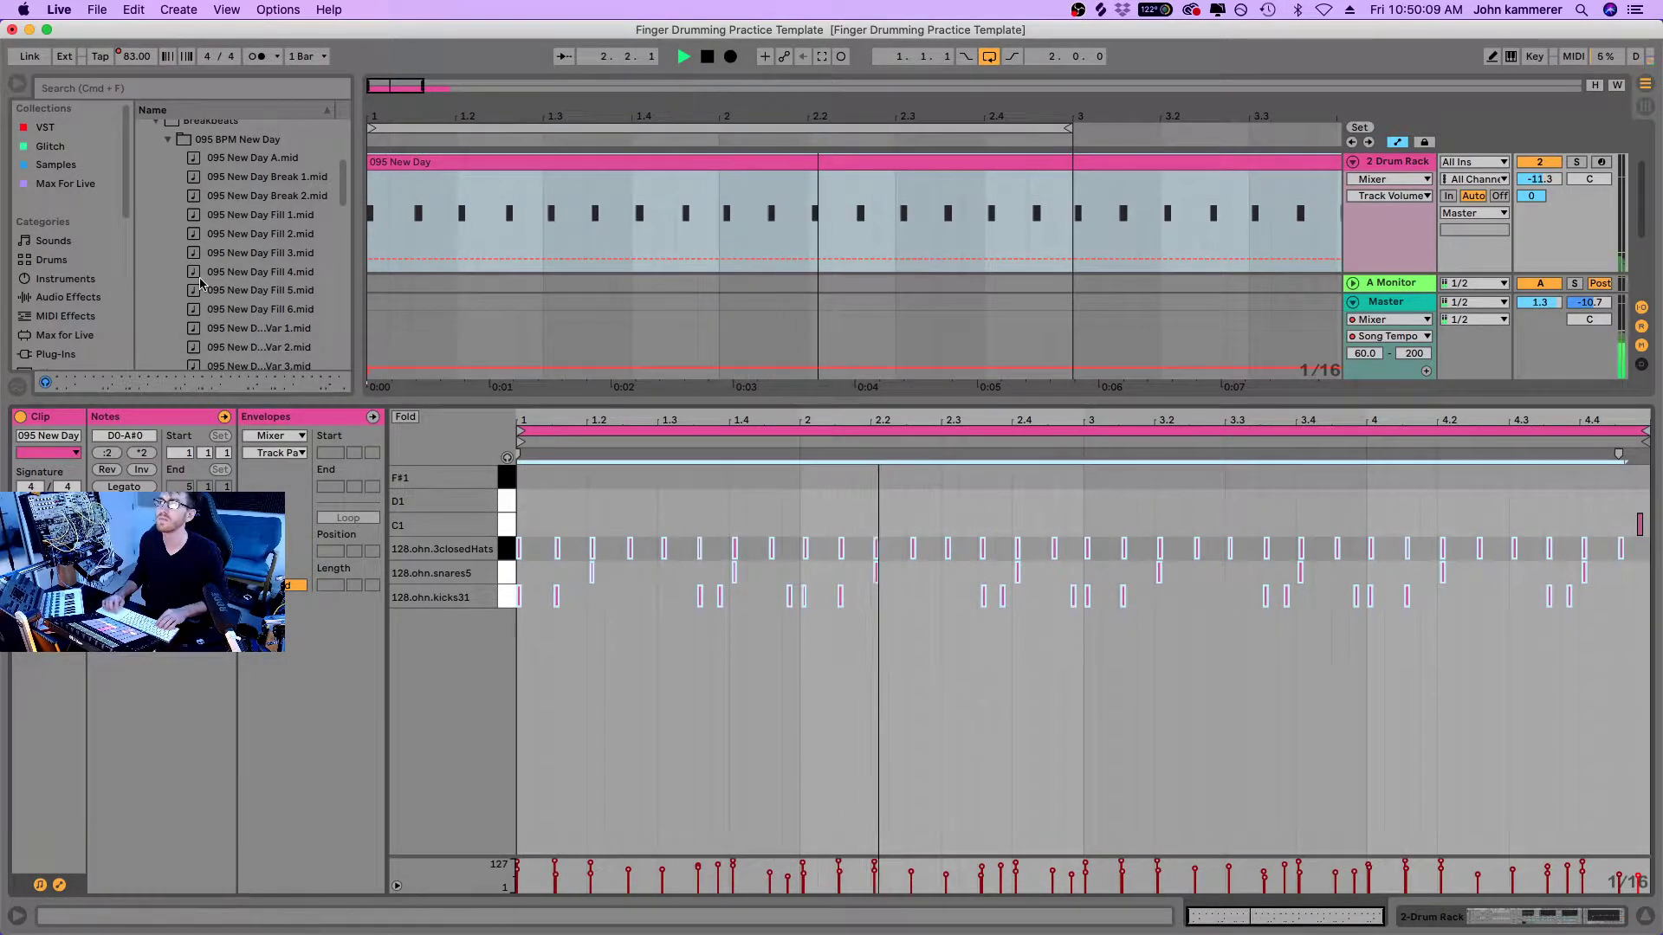
left_click_drag(949, 401, 949, 697)
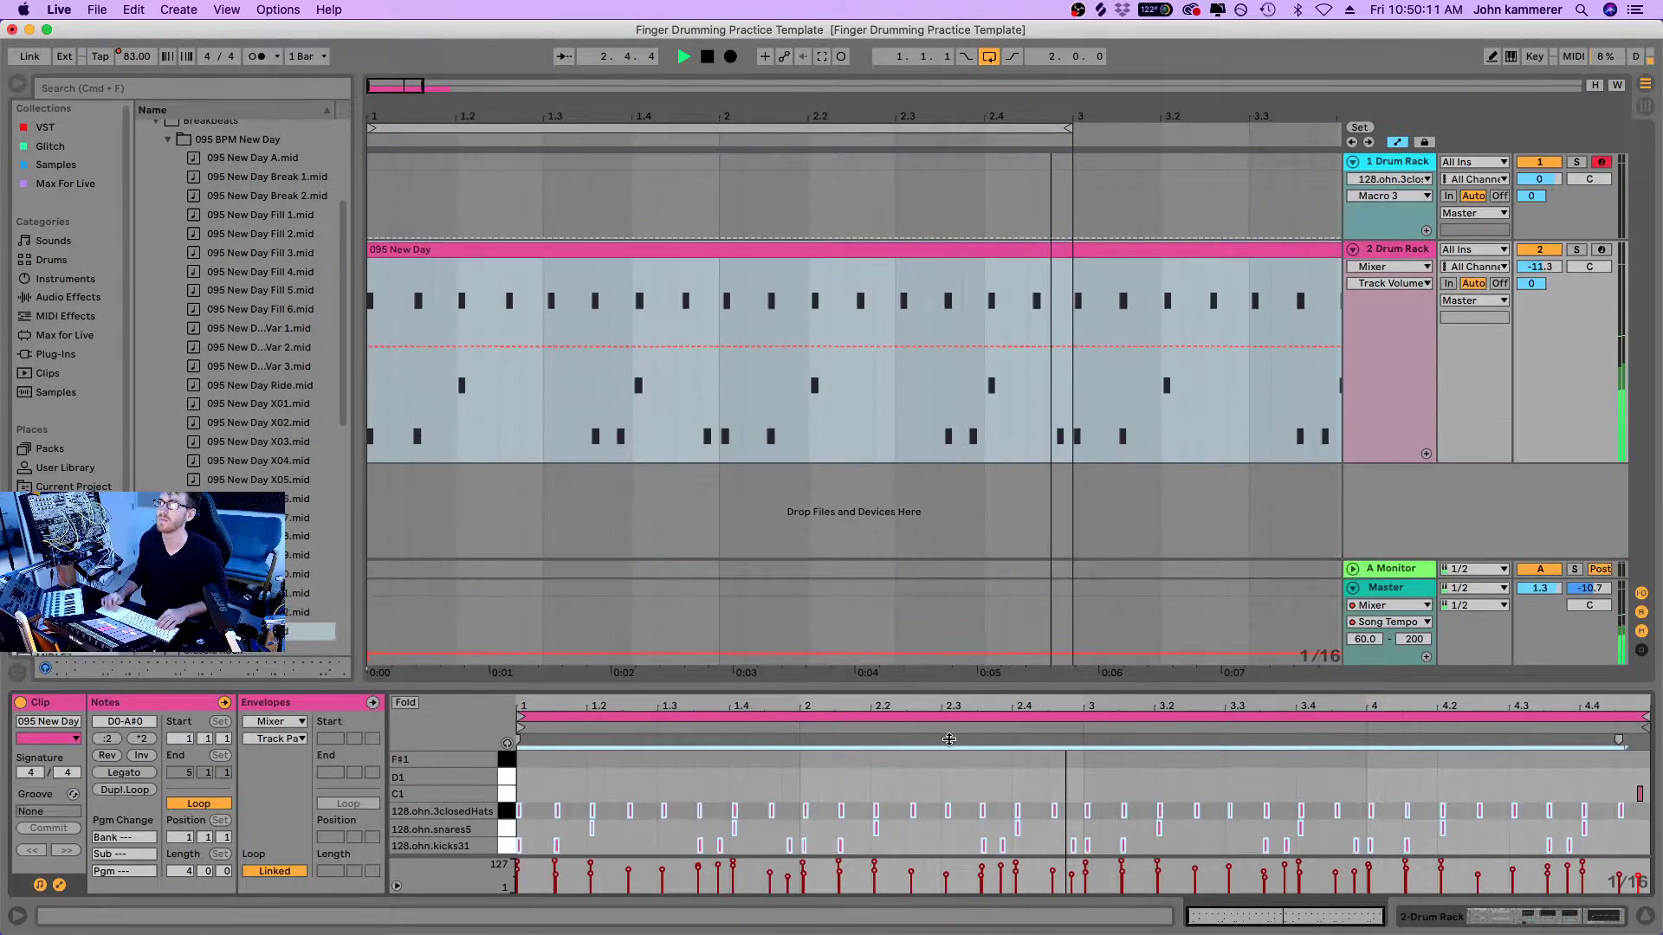
Step: Extend the arrangement loop to four bars so it covers the whole 095 New Day clip
key("minus")
left_click_drag(585, 131, 784, 131)
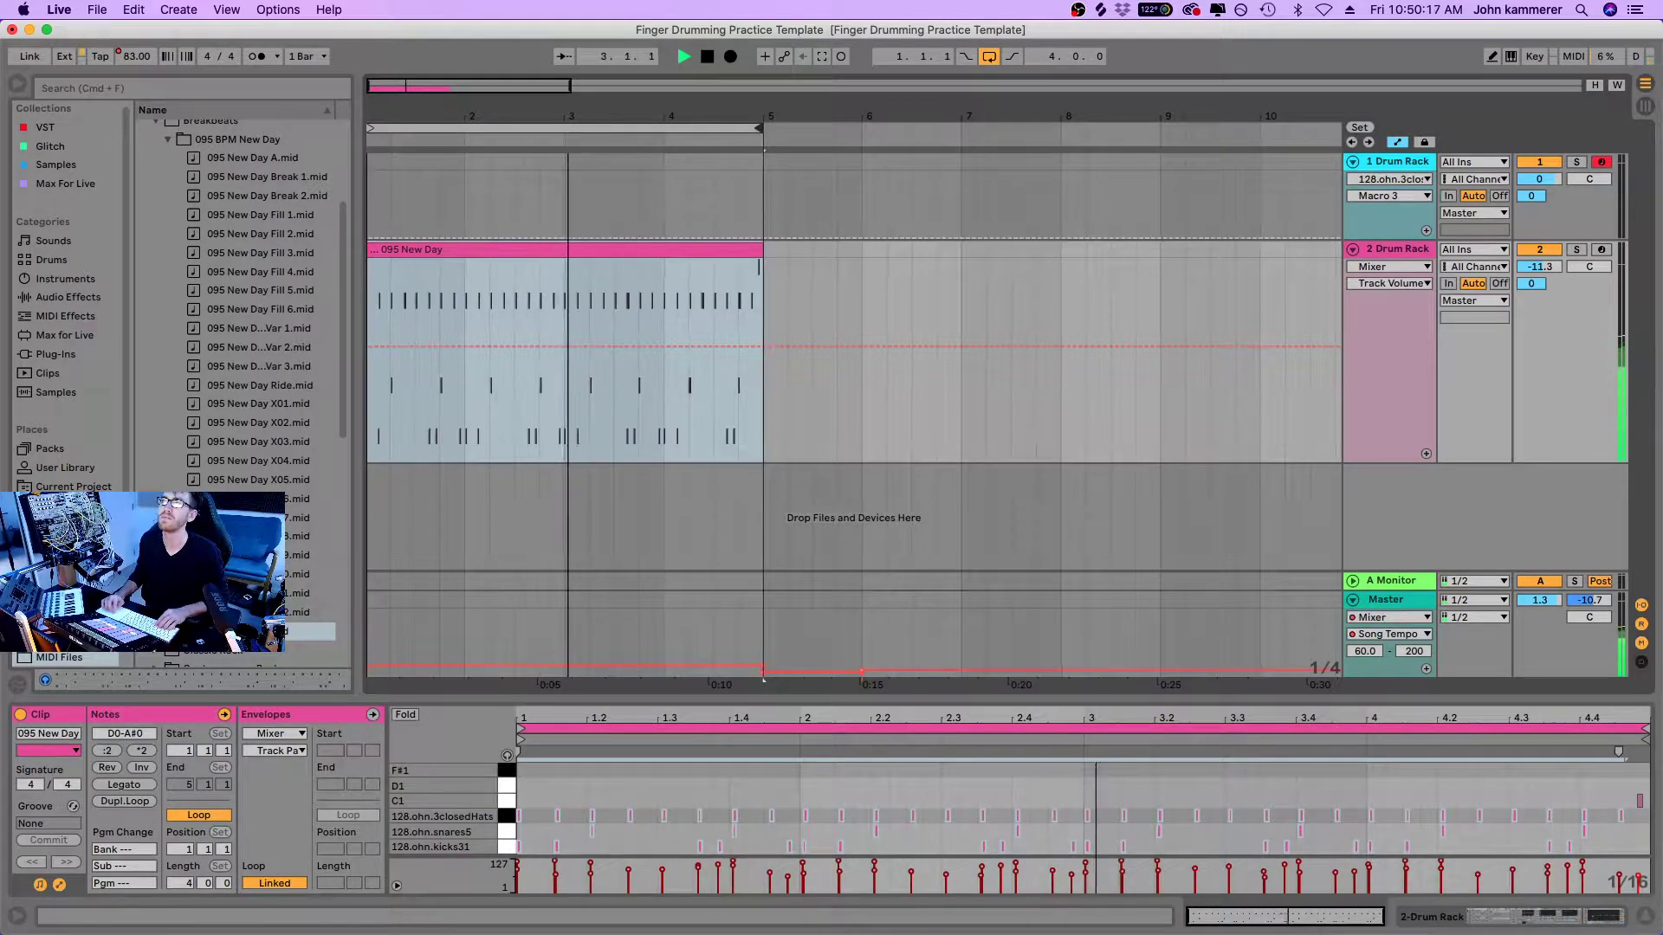
key("z")
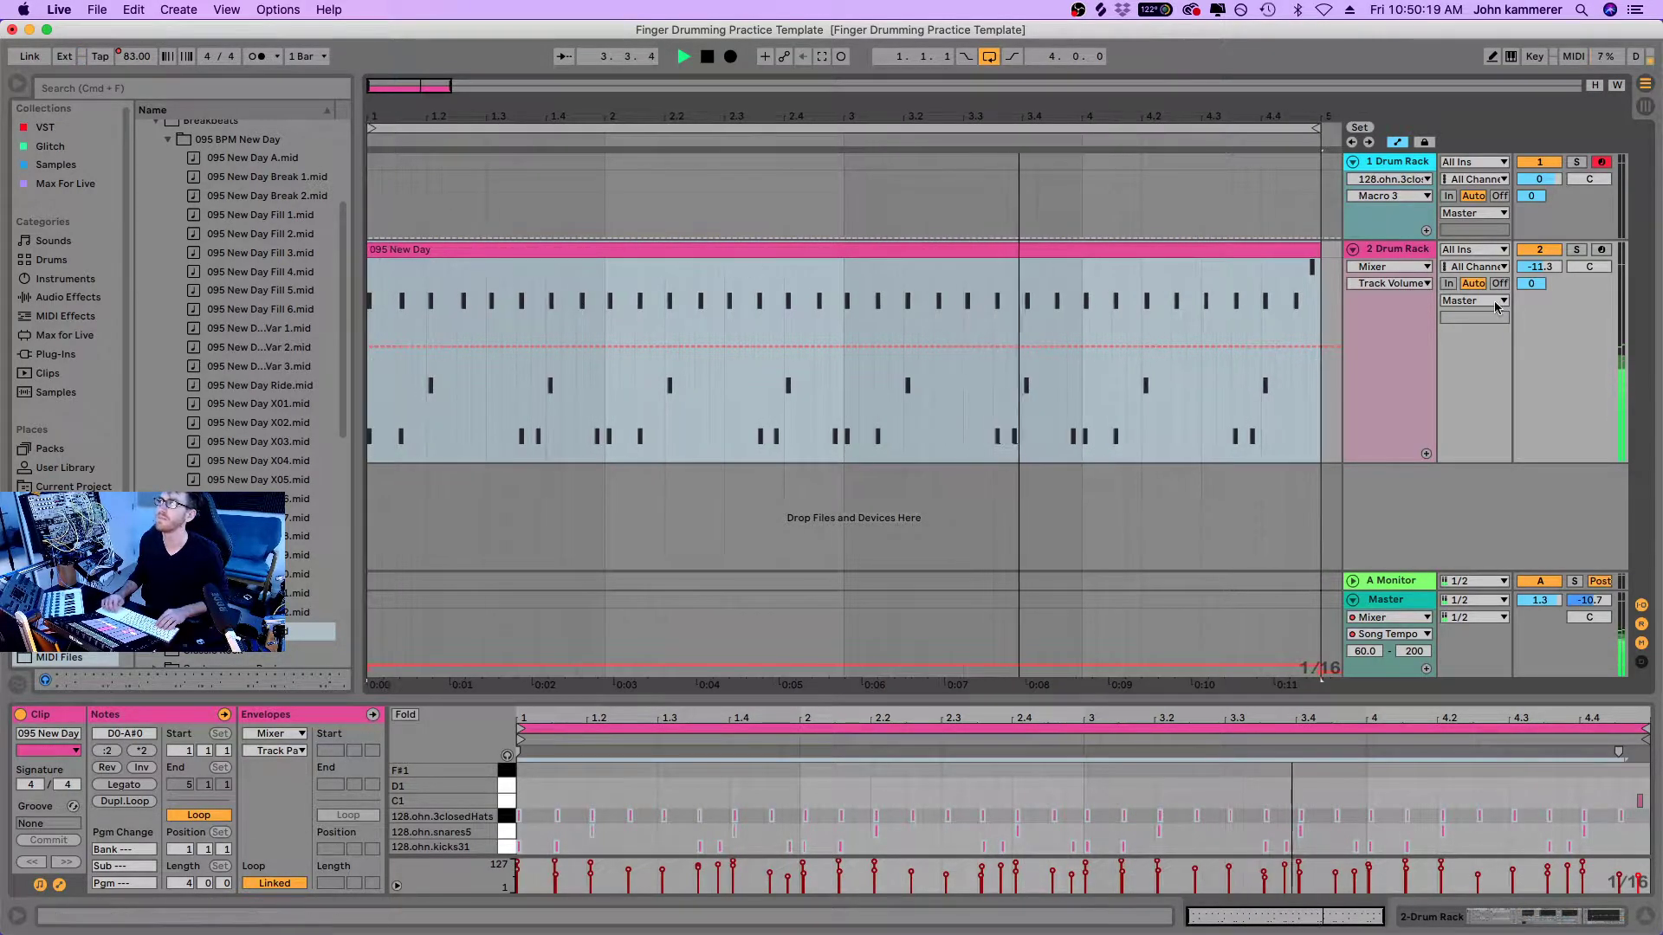
Step: Lower the 2 Drum Rack track's volume to -16.8 dB
left_click_drag(1529, 271, 1529, 288)
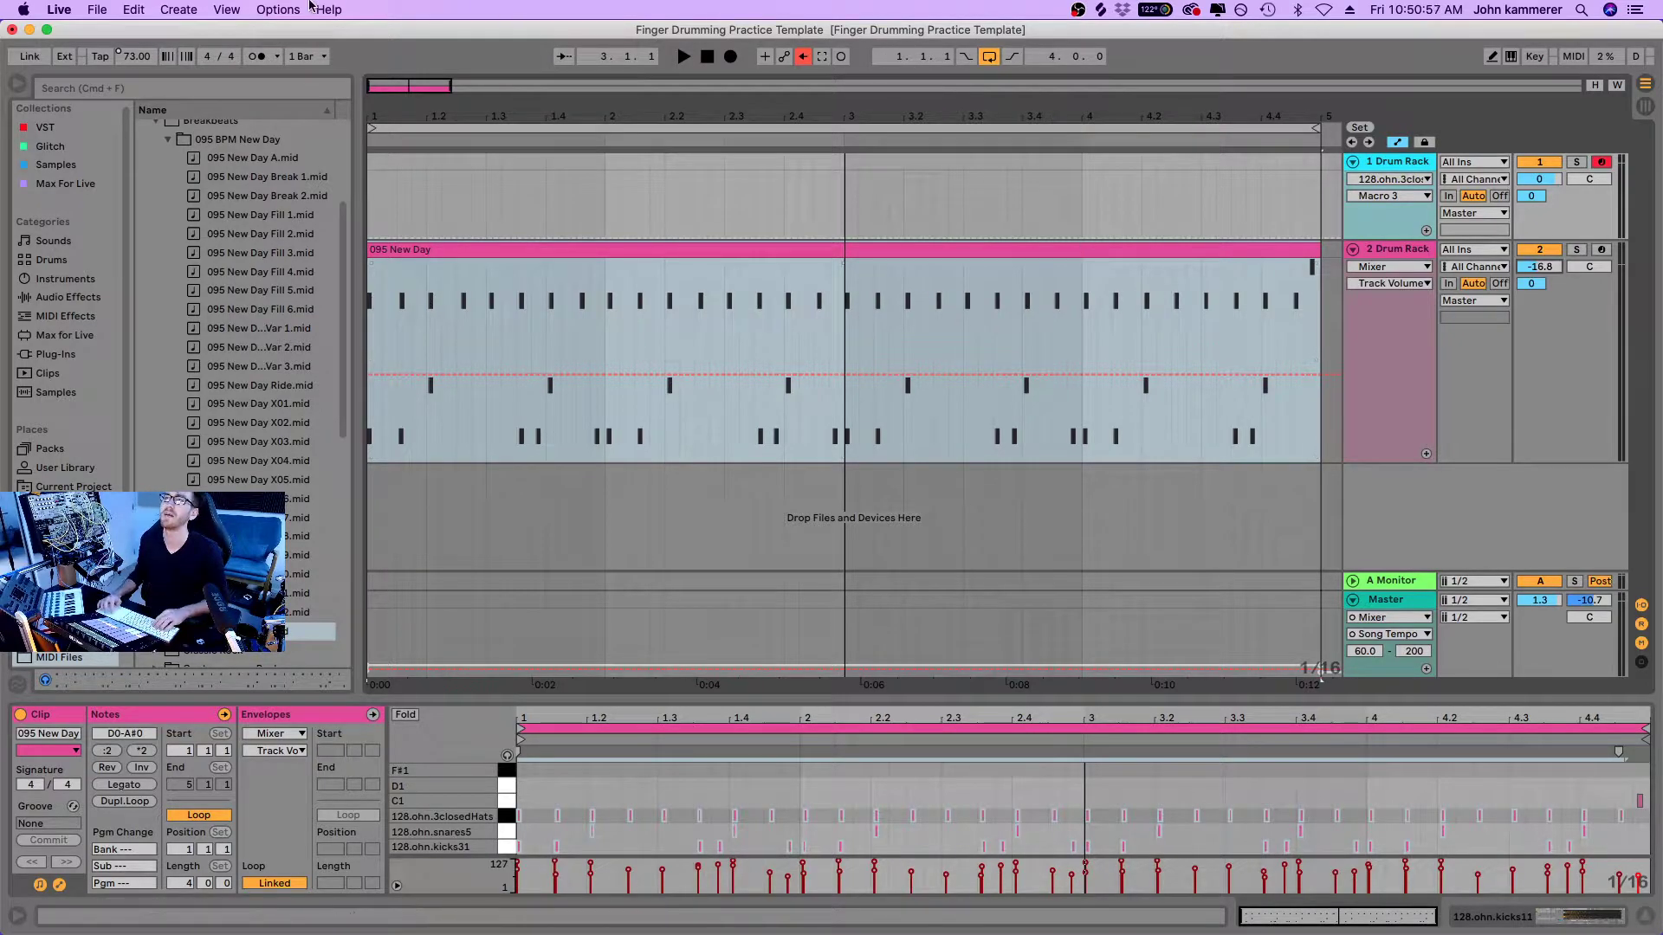
left_click_drag(417, 121, 693, 434)
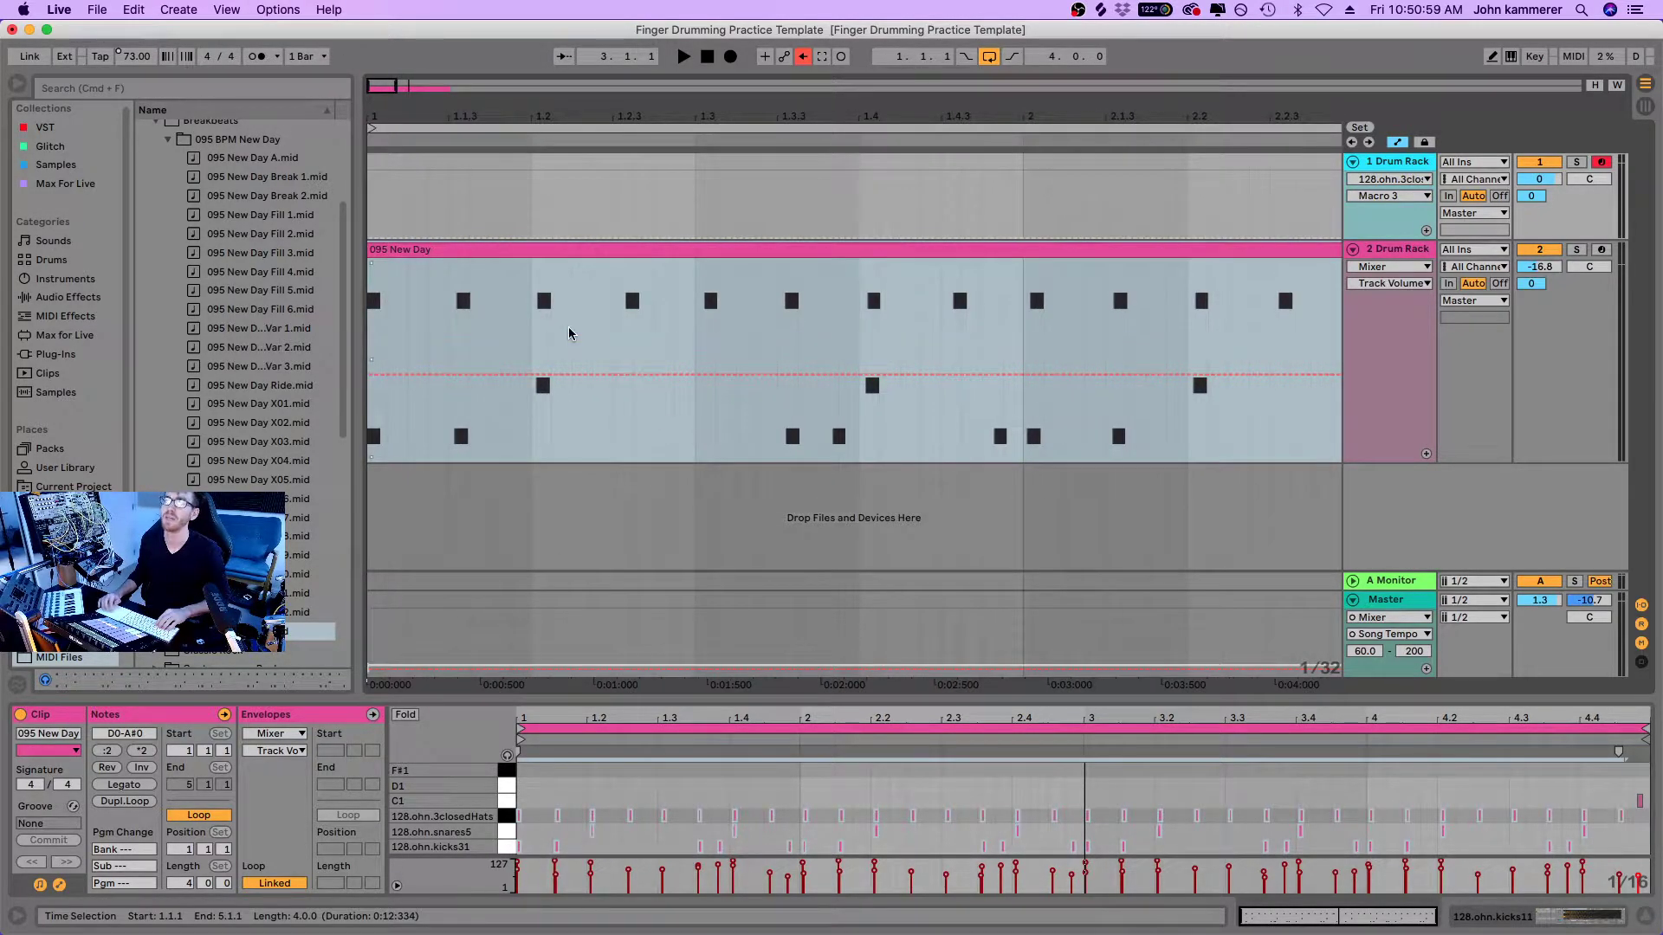
Step: Shorten the arrangement loop to the first two bars of the 095 New Day clip
left_click_drag(468, 120, 410, 103)
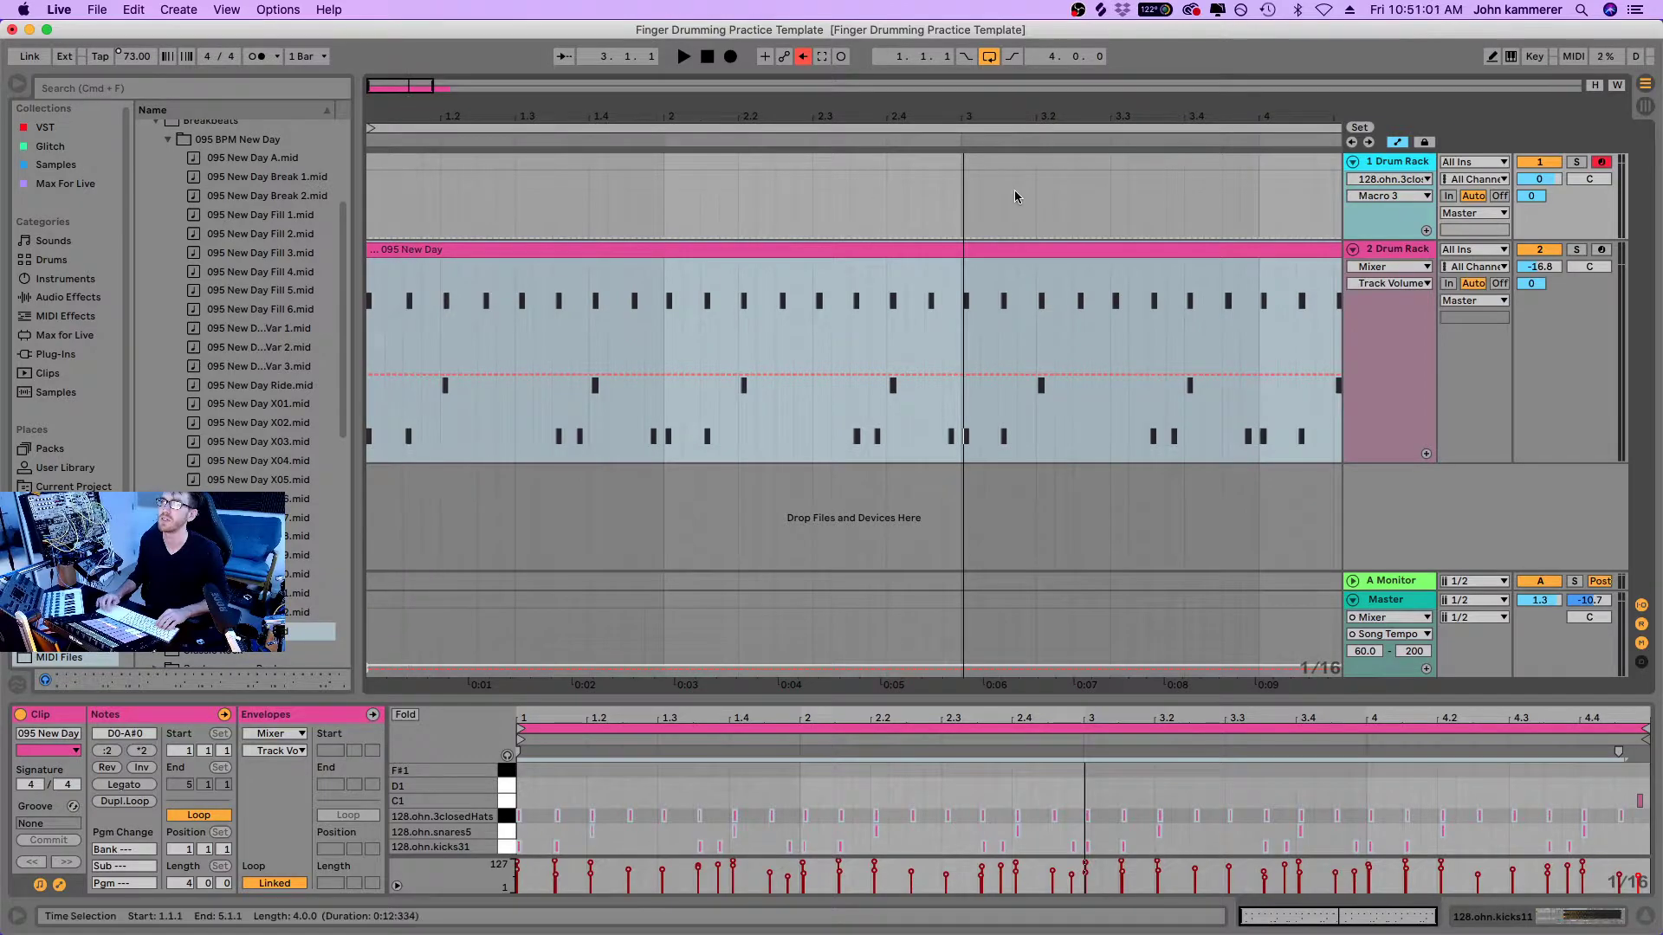
left_click(961, 301)
left_click_drag(964, 306, 206, 272)
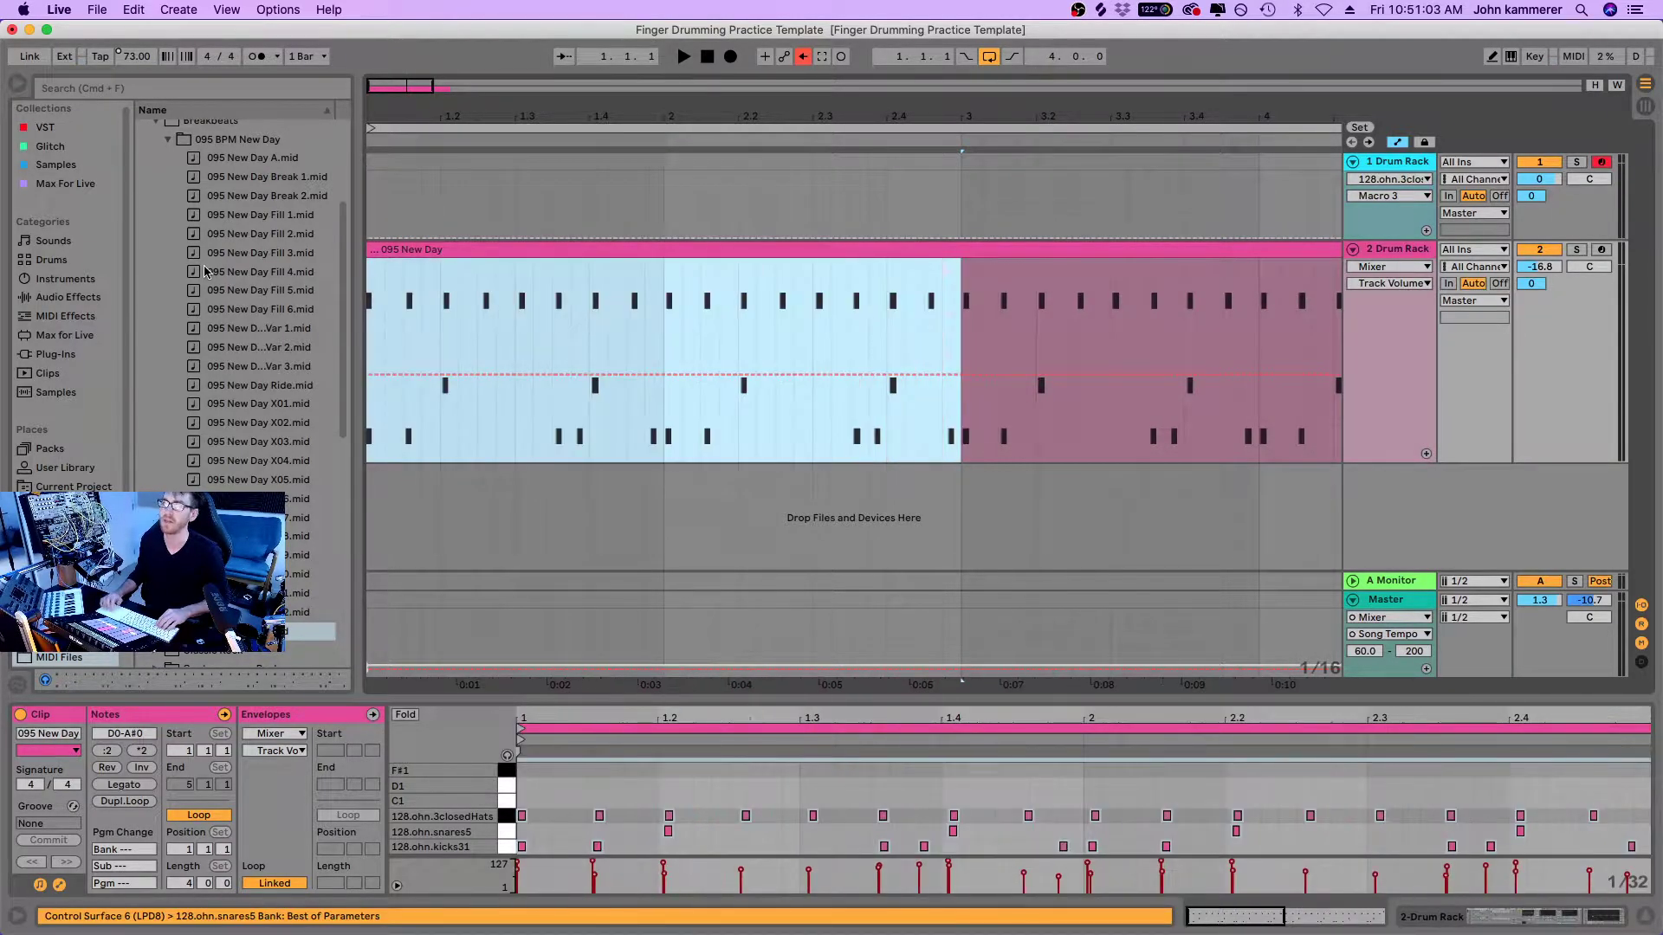
key("super+l")
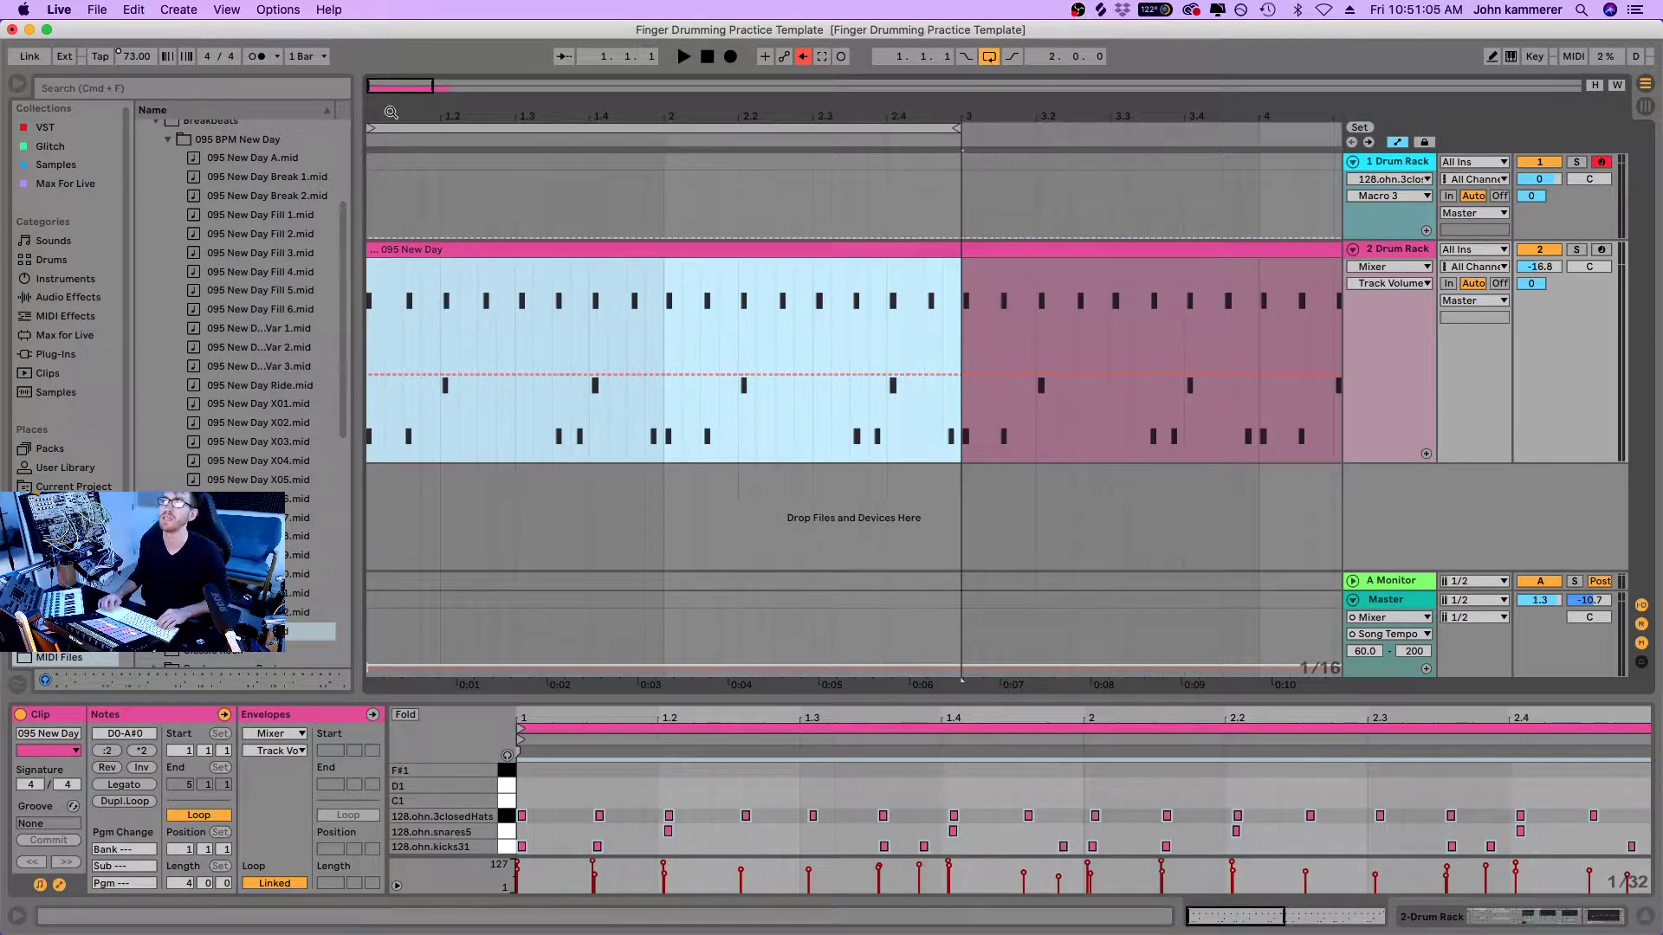
key("z")
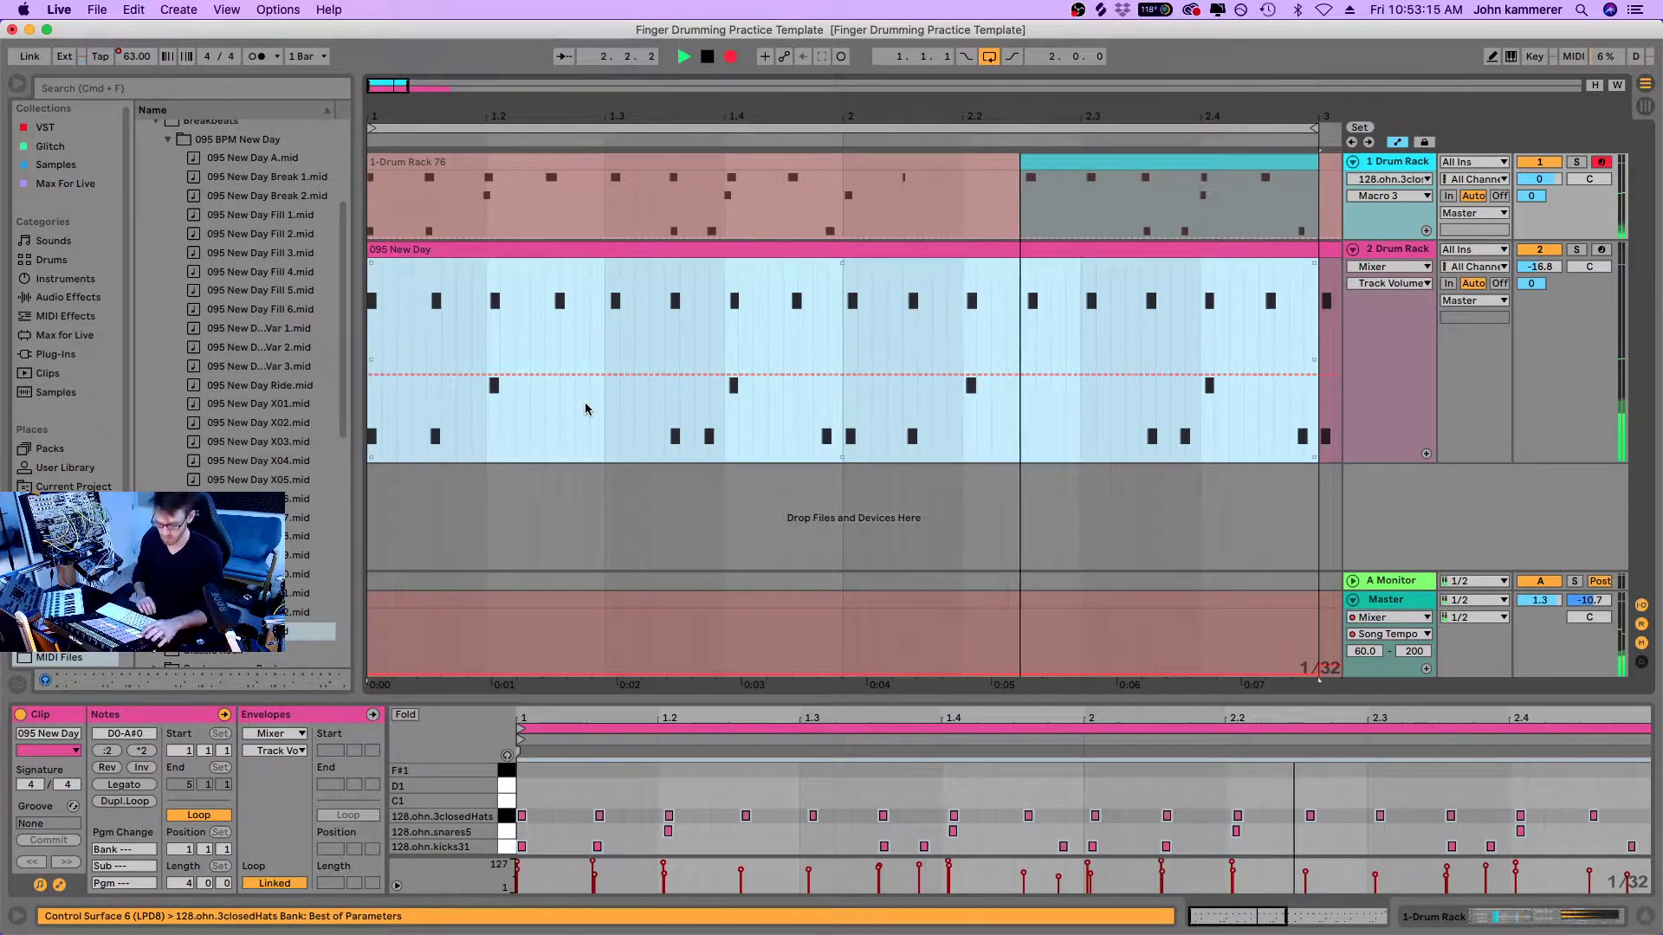
Step: Record repeated finger-drumming takes on the 1 Drum Rack track over the looped two-bar 095 New Day groove
key("space")
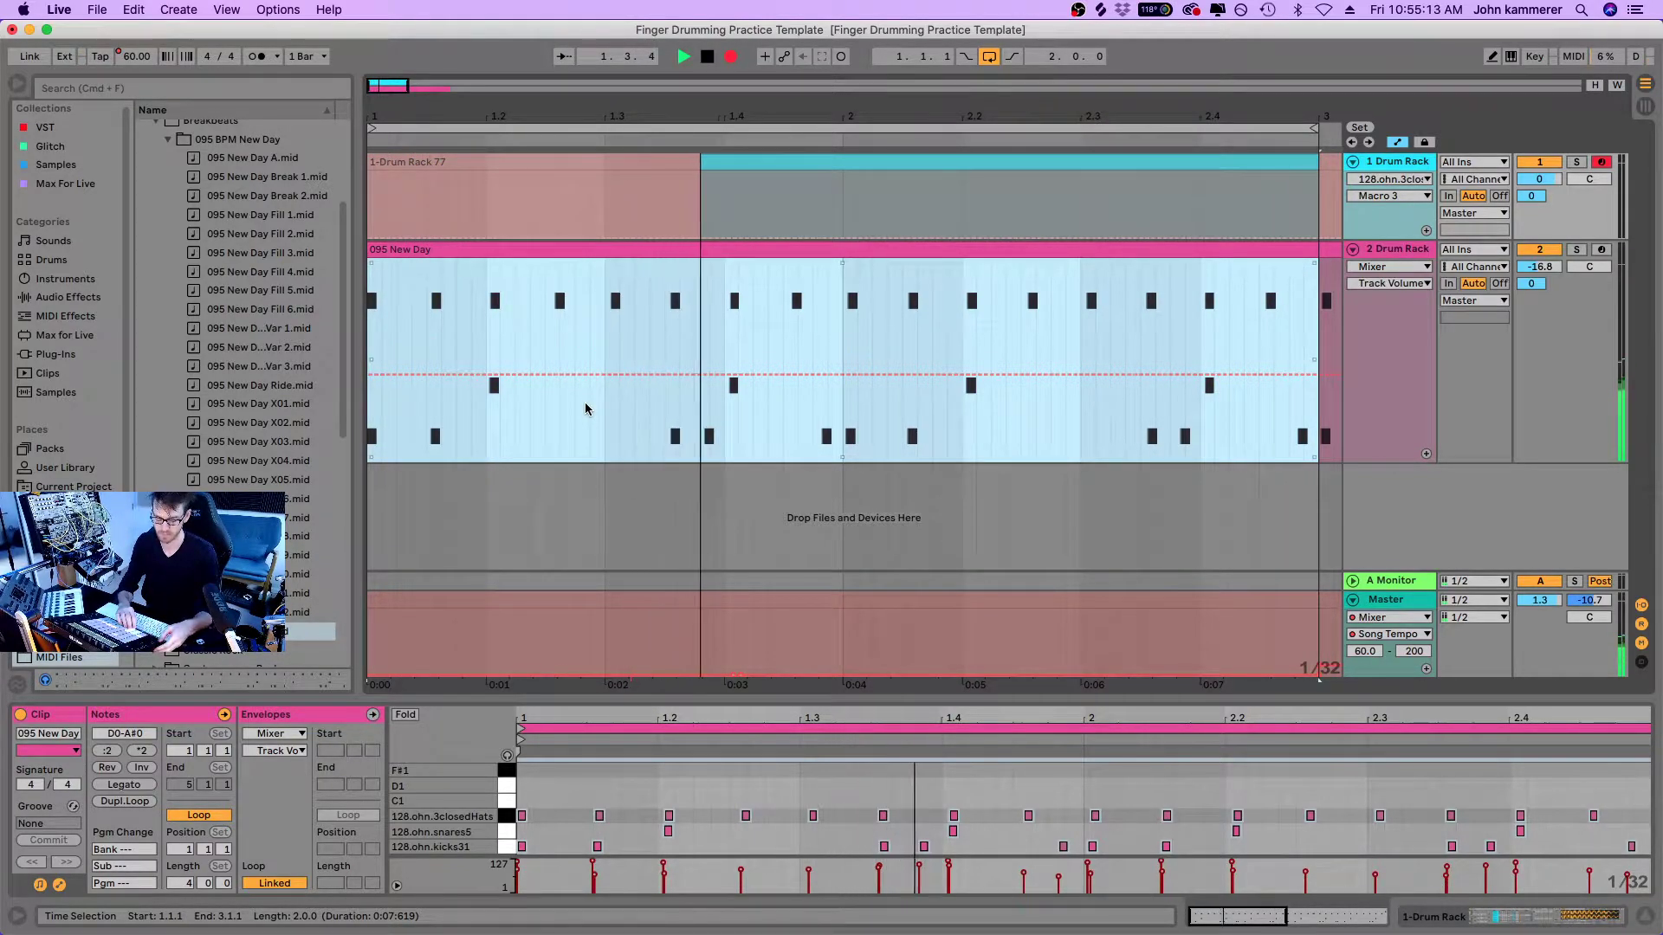
key("space")
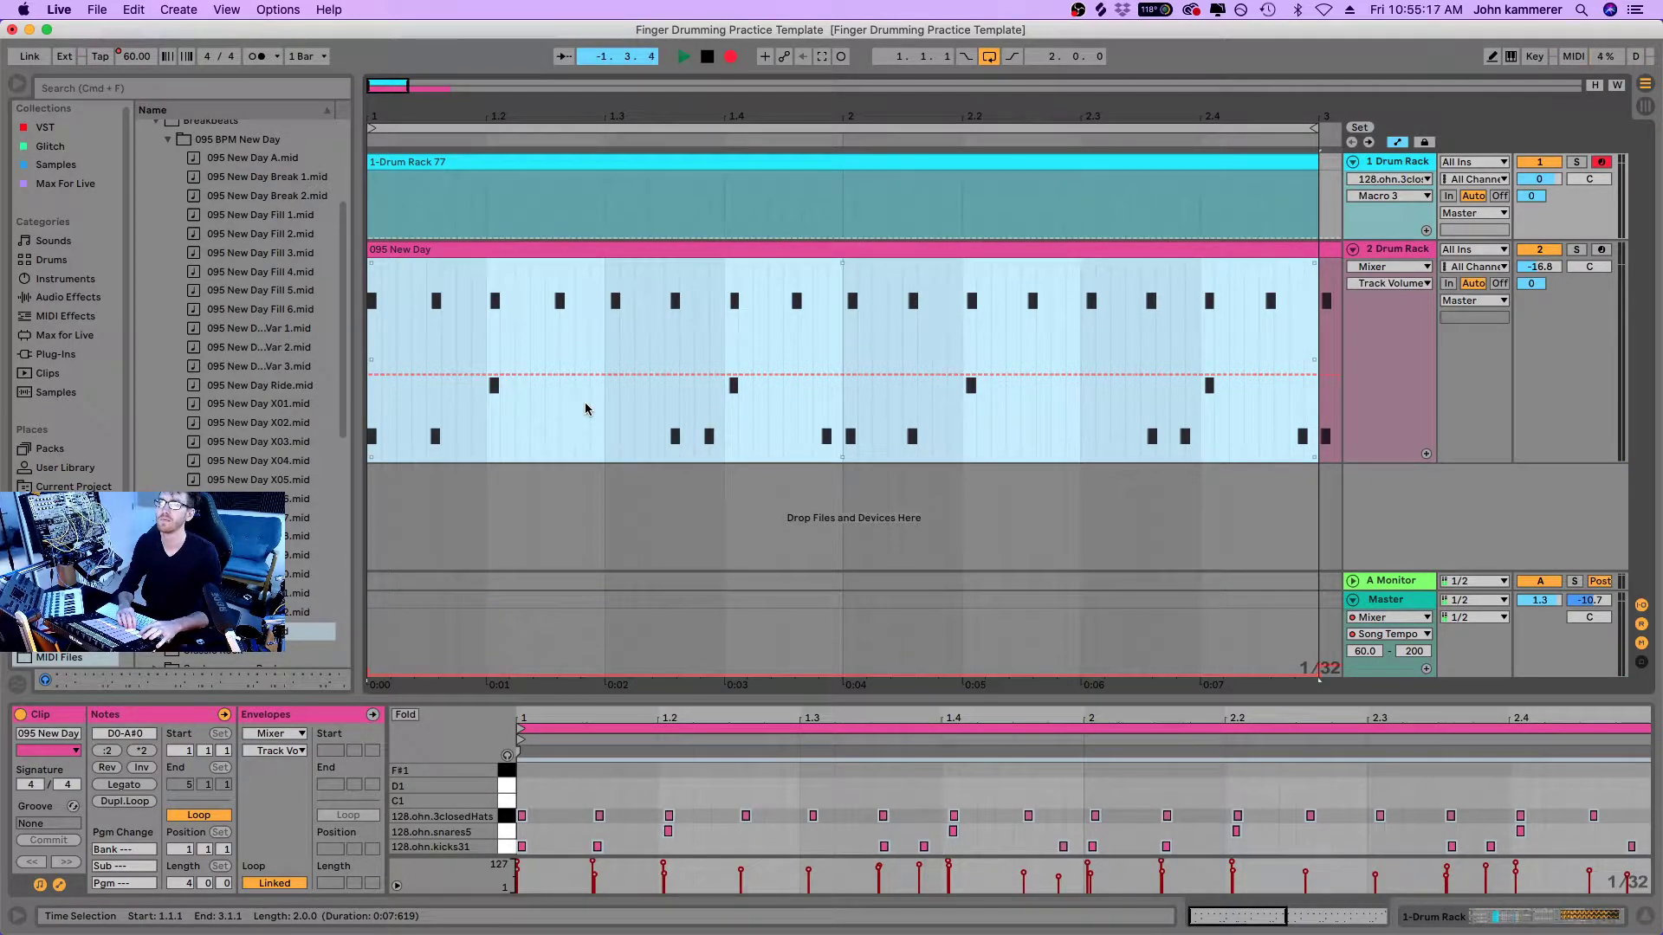
key("space")
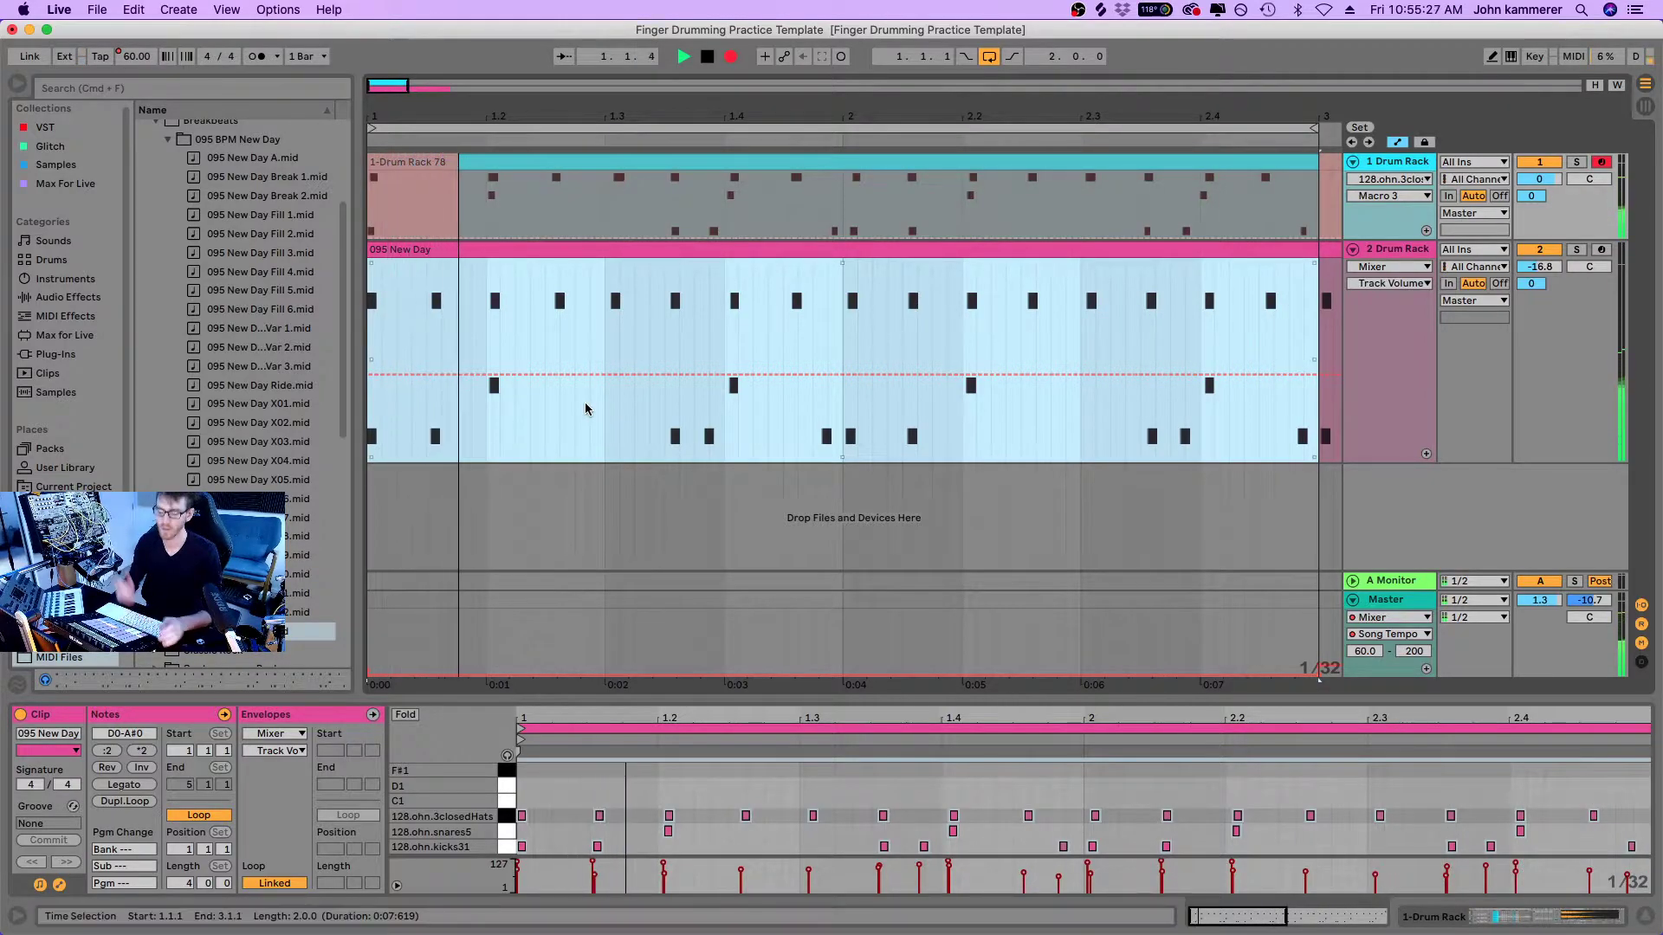
key("space")
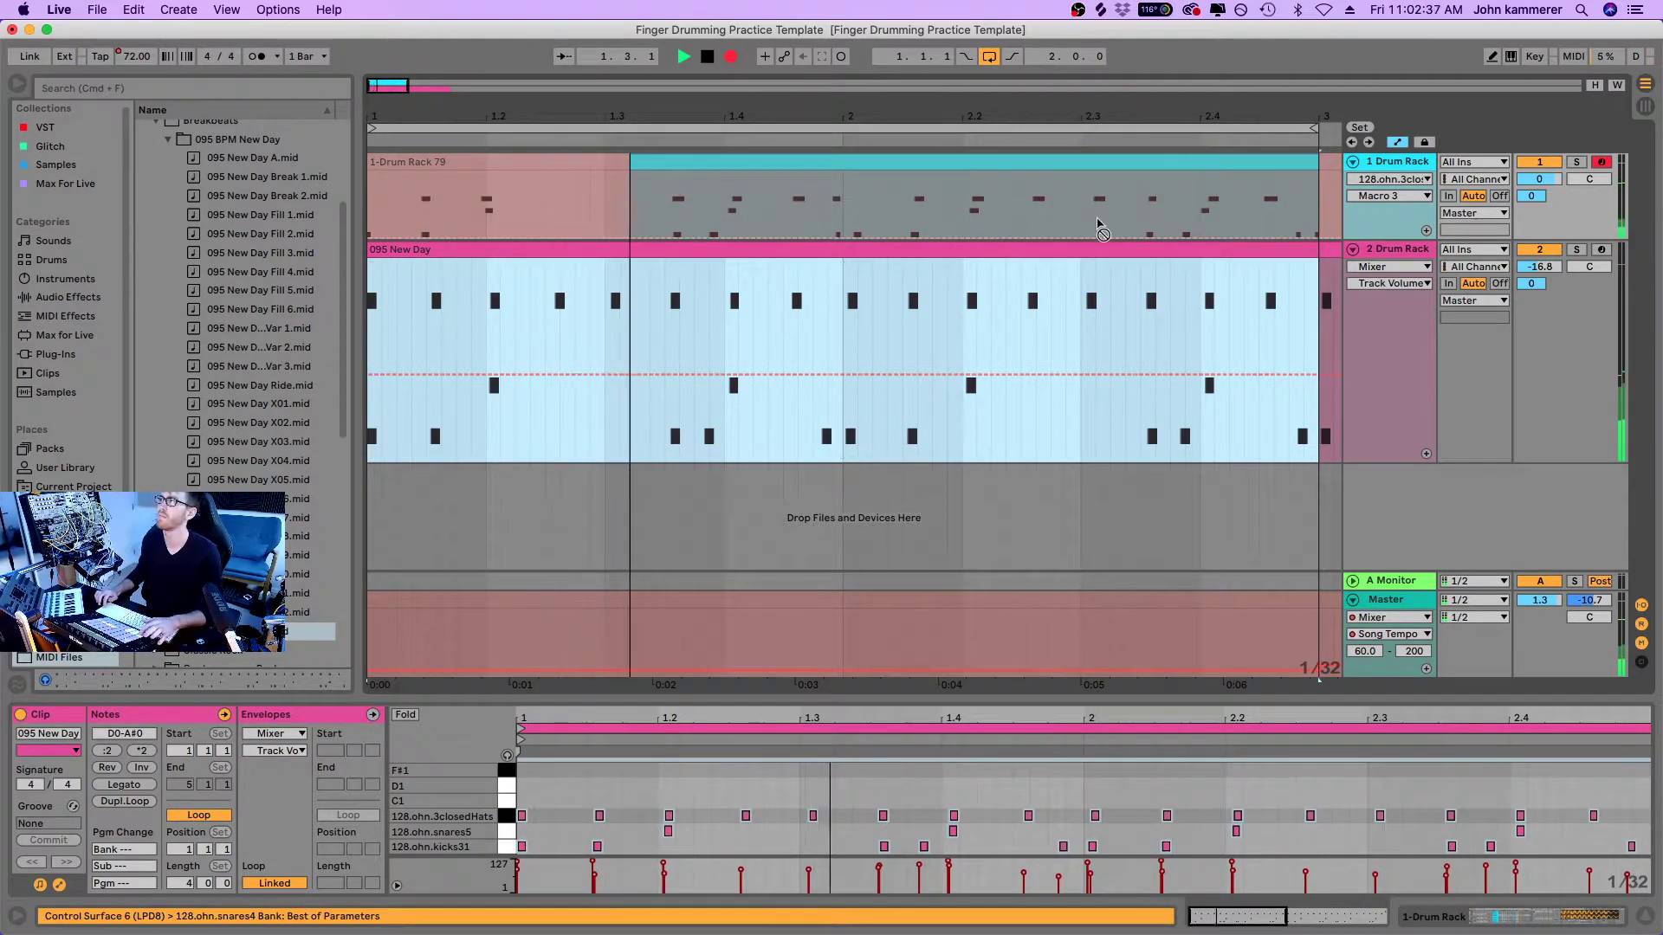
Step: Lower the 2 Drum Rack track's volume to -18.8 dB and finish another recorded take on the 1 Drum Rack track
left_click_drag(1550, 272, 1548, 290)
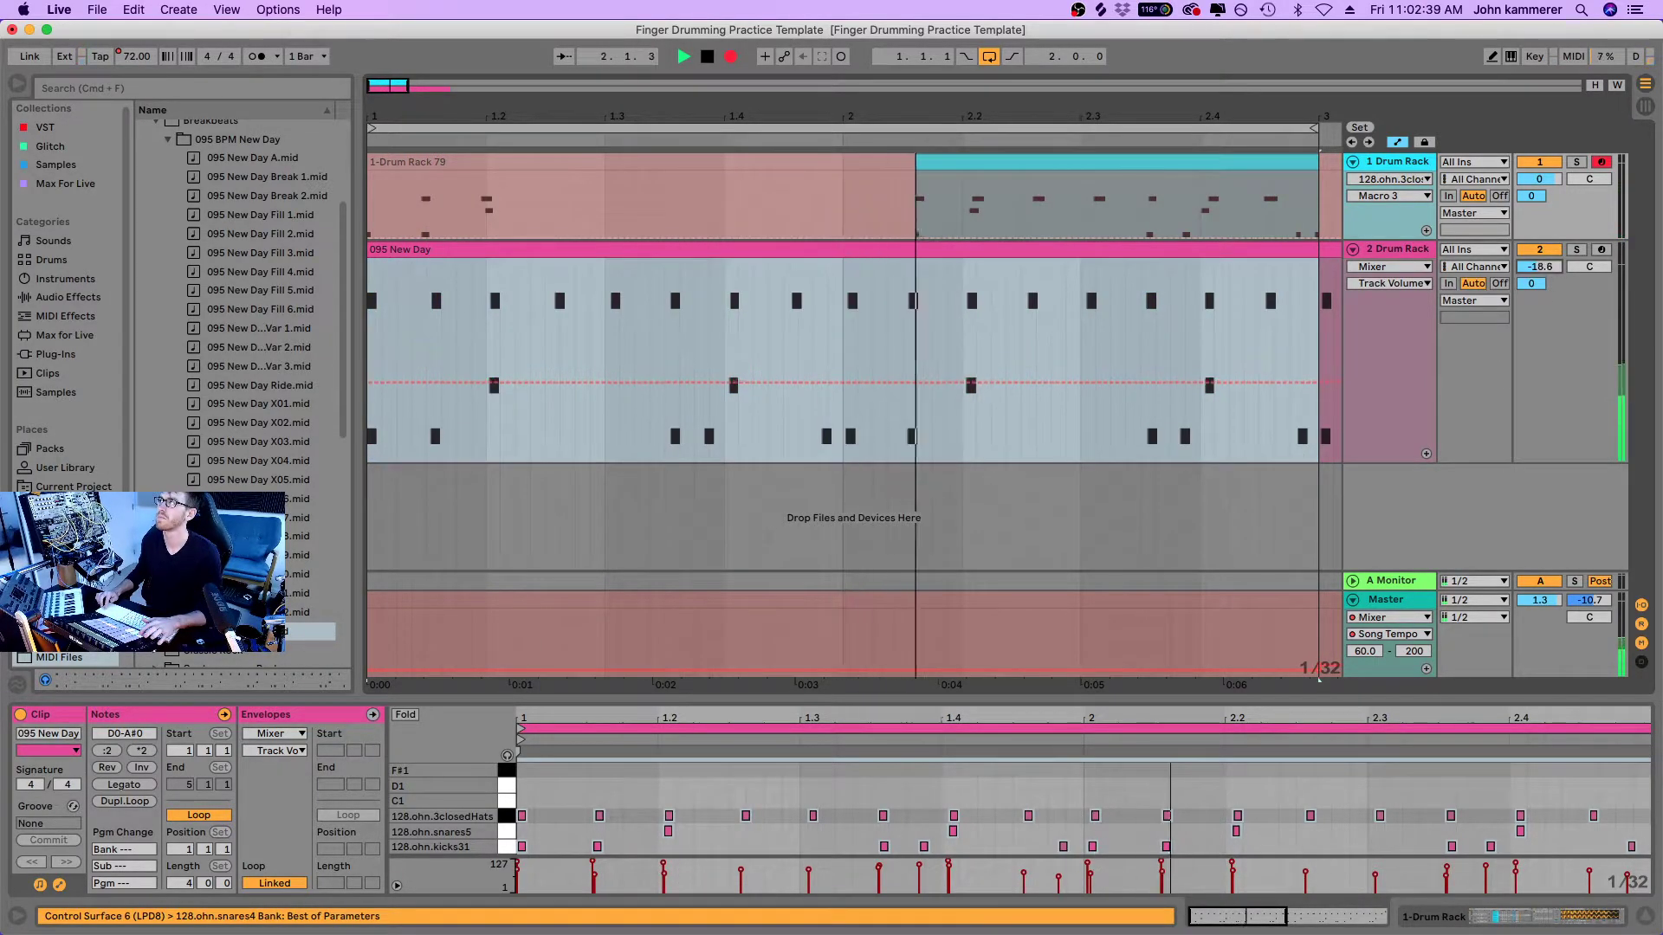
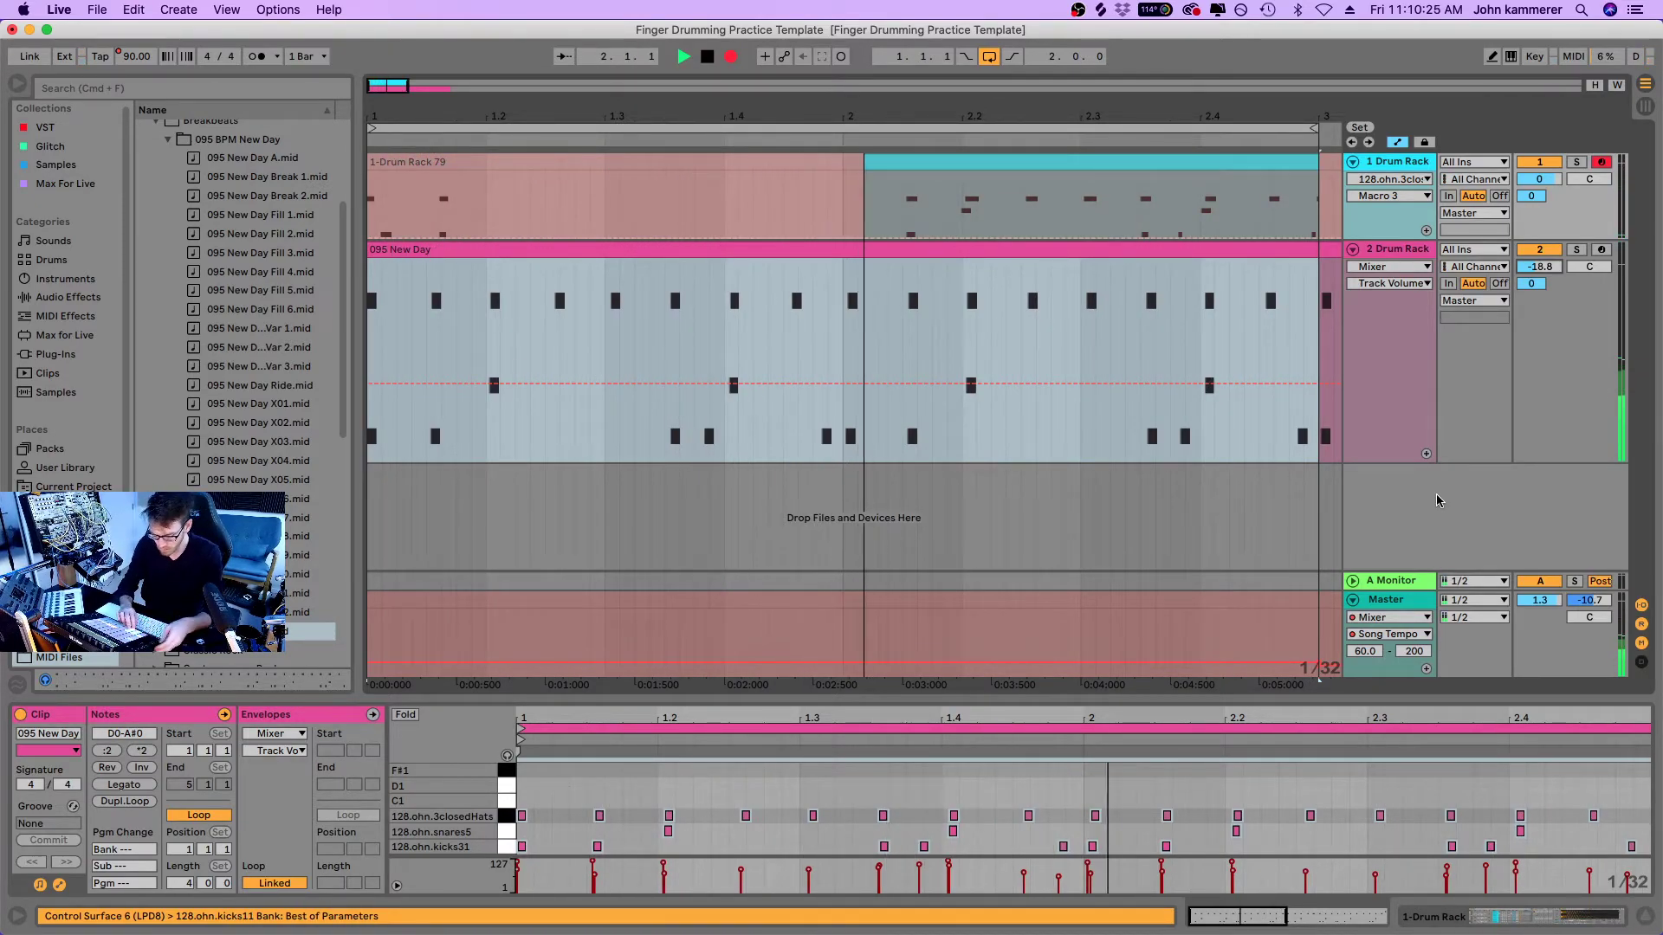
key("space")
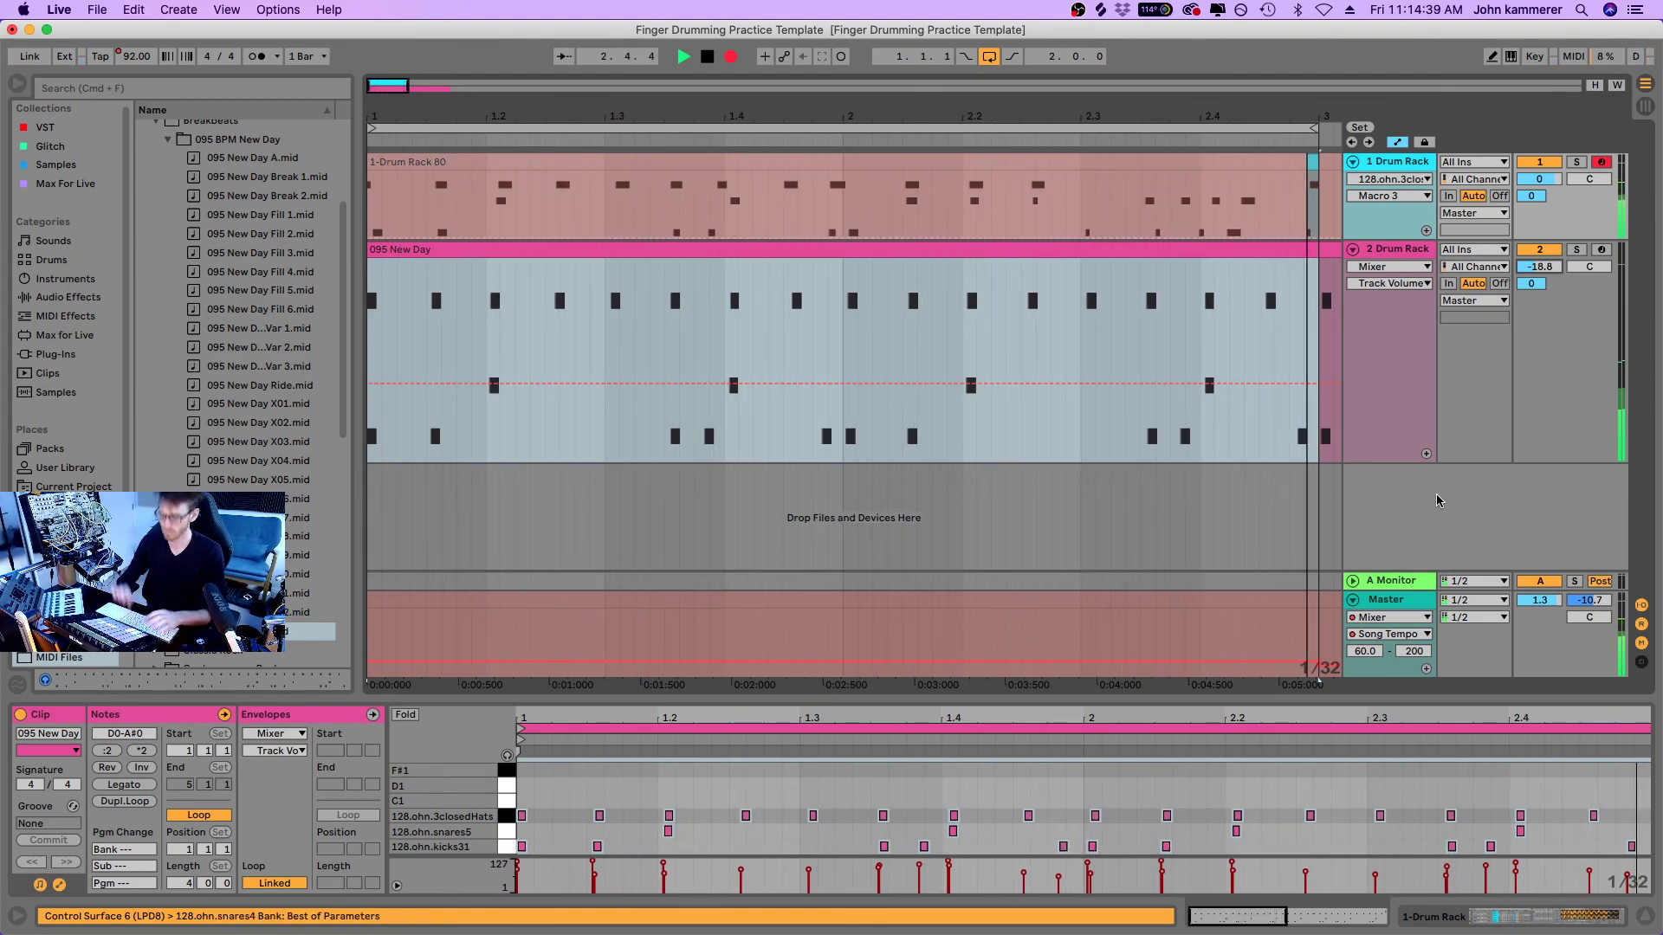
key("space")
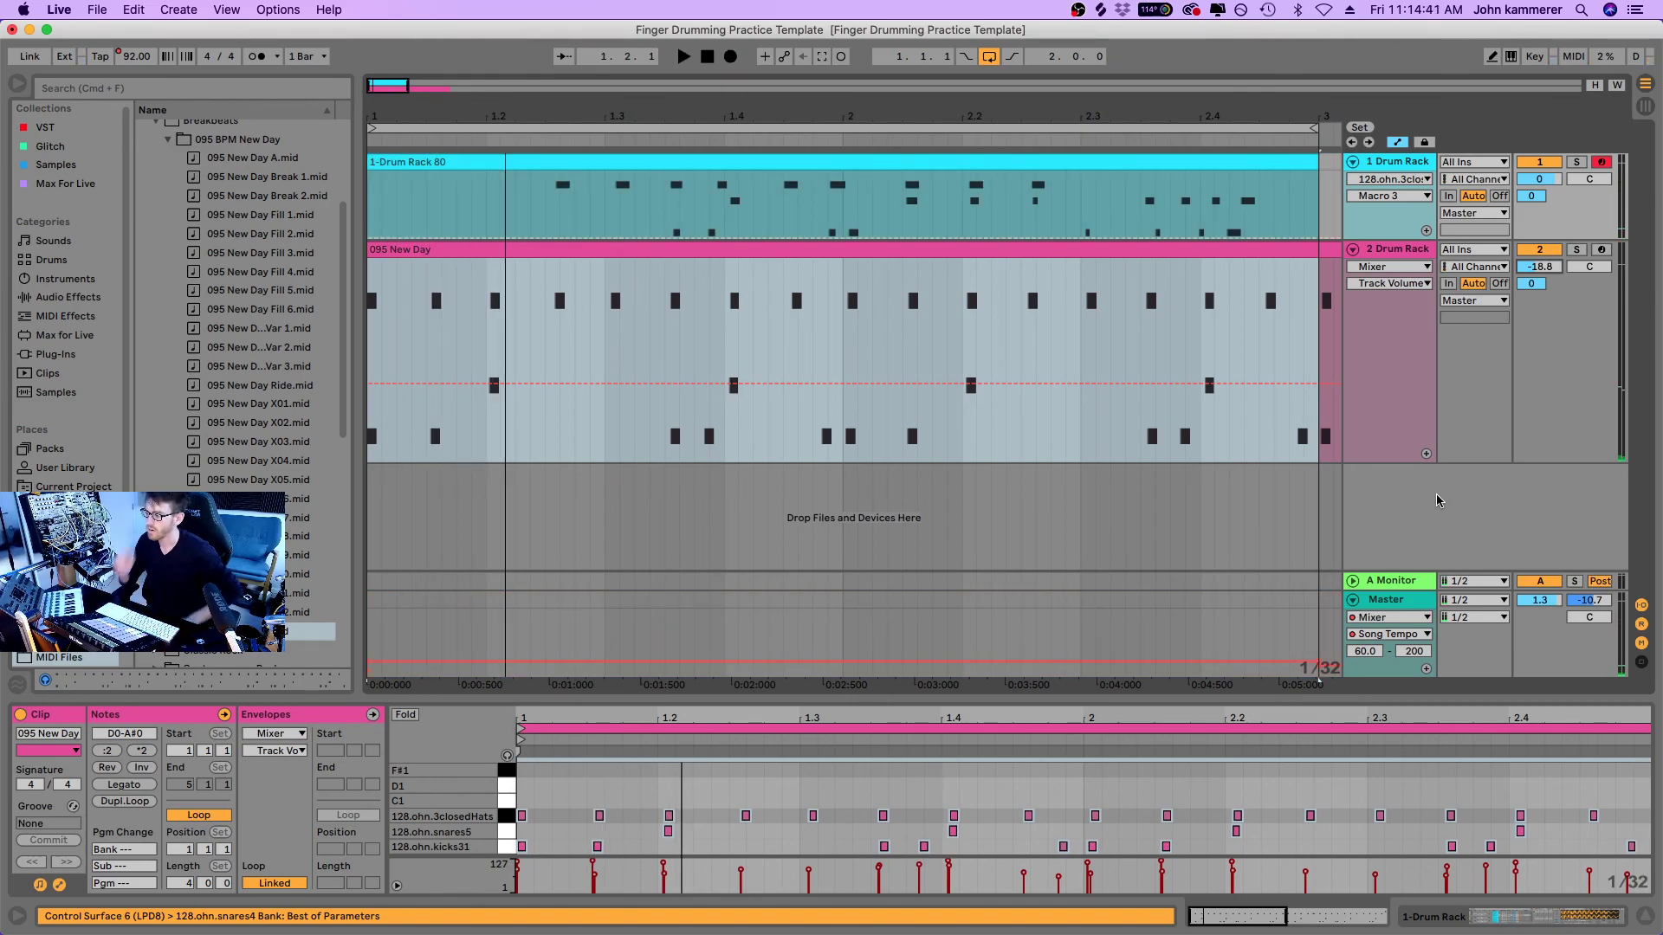